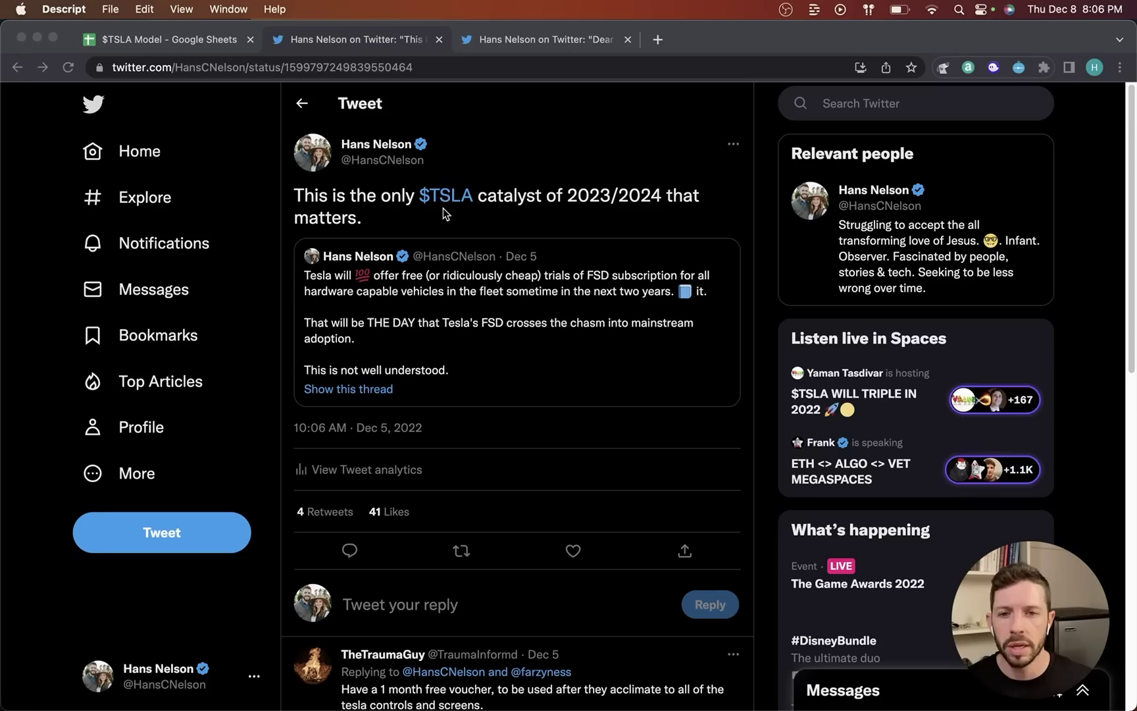
Open the quoted tweet predicting free FSD subscription trials for the whole fleet as its own thread
{"action": "left_click", "coordinate": [534, 305]}
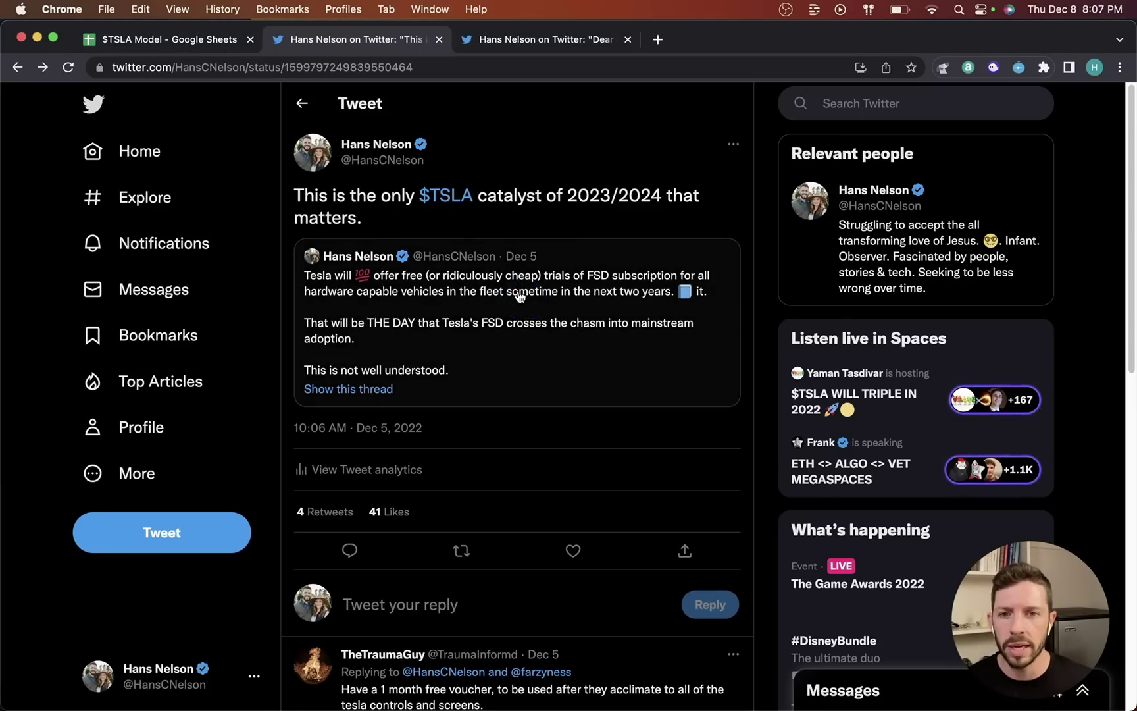
{"action": "left_click", "coordinate": [518, 296]}
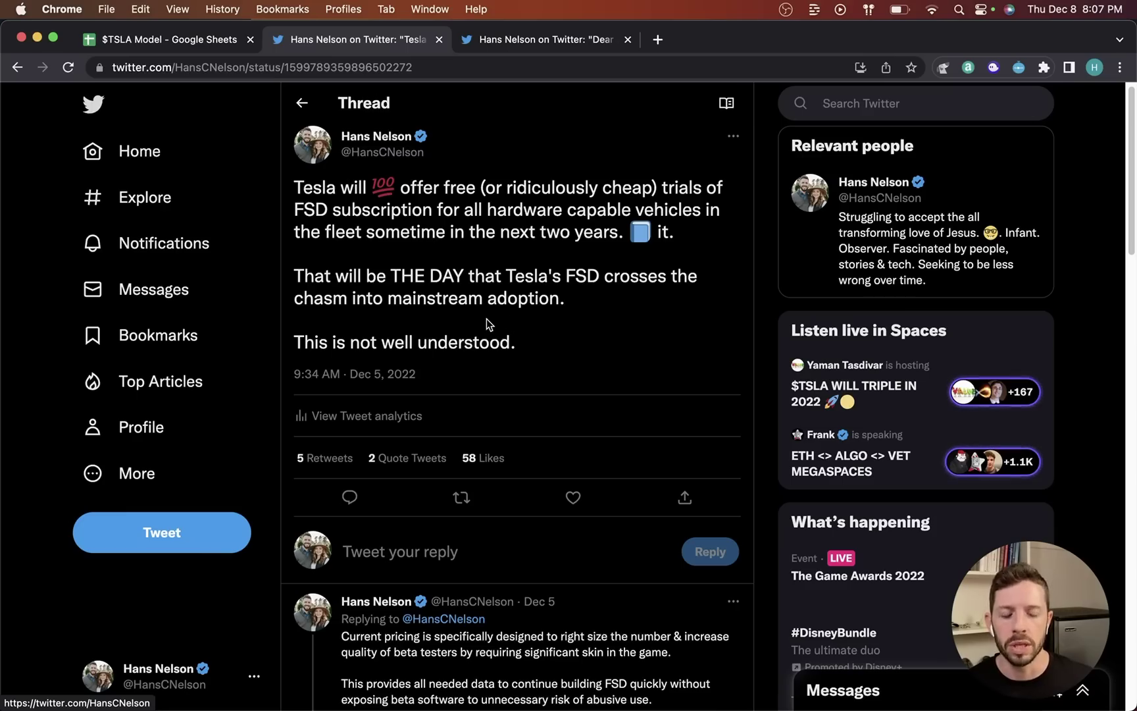
Scroll through the FSD free-trials thread replies, then back up to its opening tweet
{"action": "scroll", "coordinate": [520, 339], "scroll_direction": "down", "scroll_amount": 5}
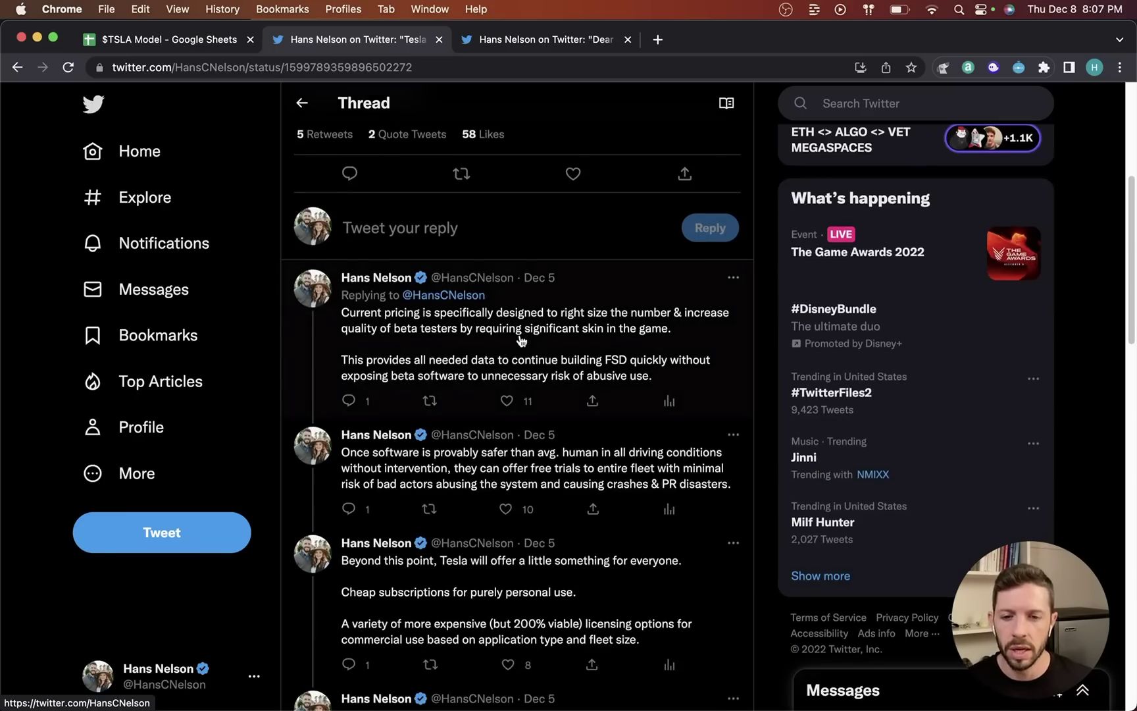
{"action": "scroll", "coordinate": [487, 339], "scroll_direction": "down", "scroll_amount": 1}
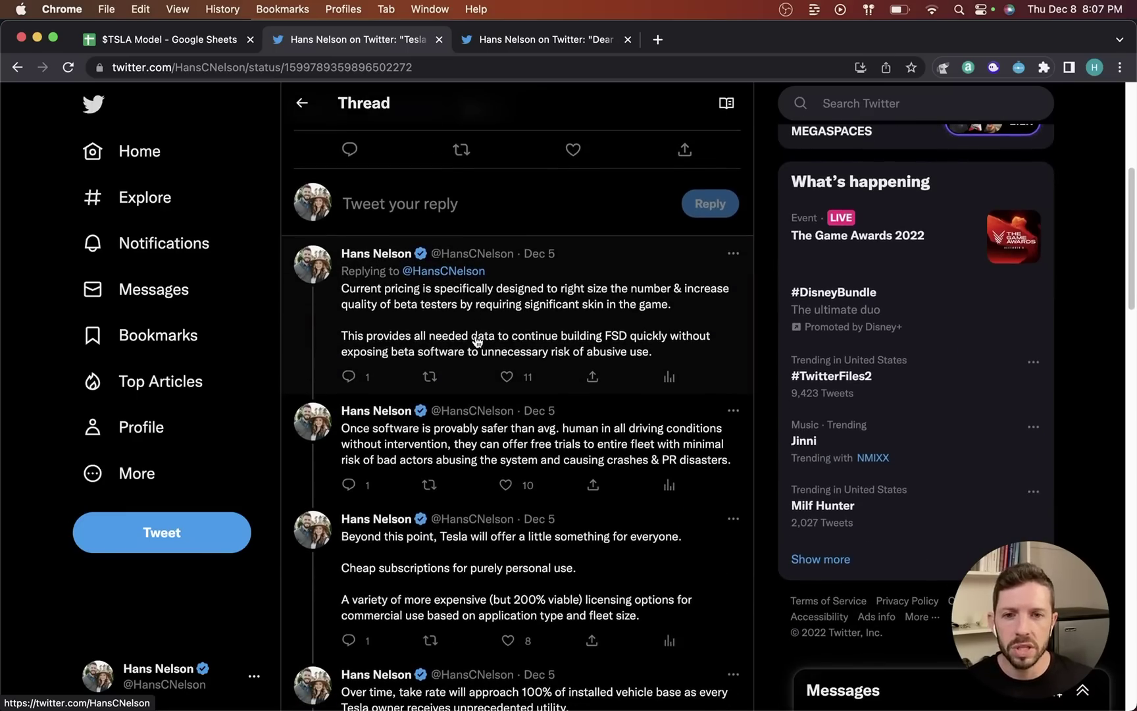
{"action": "scroll", "coordinate": [479, 334], "scroll_direction": "down", "scroll_amount": 1}
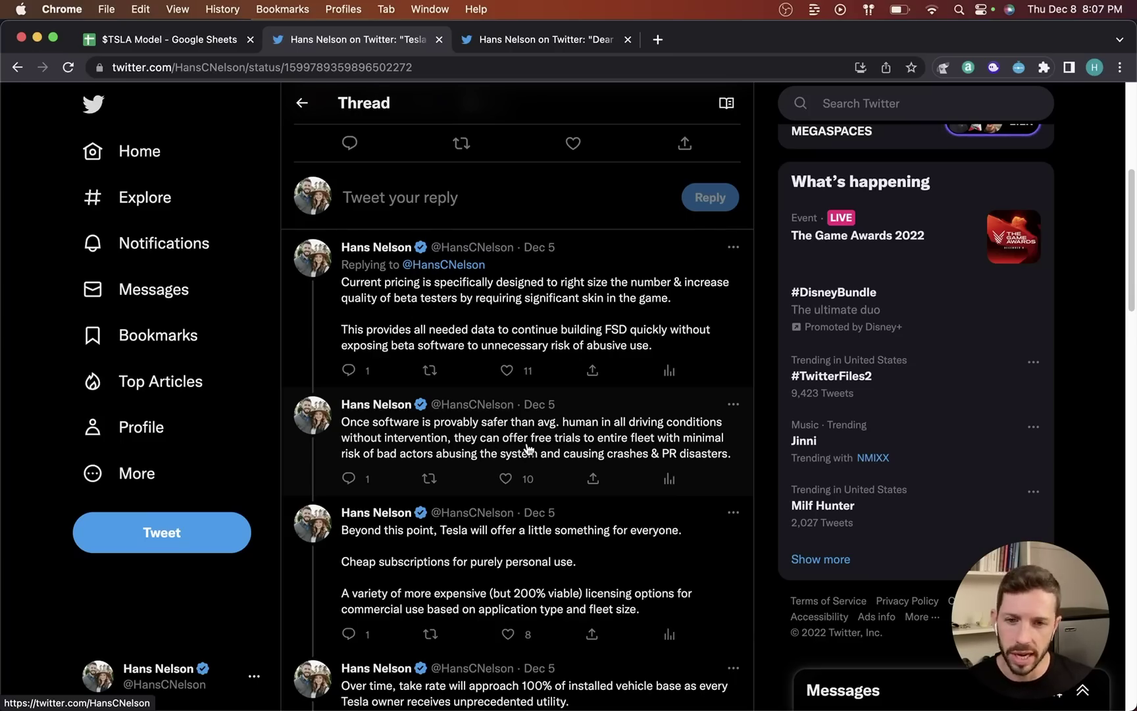
{"action": "scroll", "coordinate": [462, 560], "scroll_direction": "down", "scroll_amount": 2}
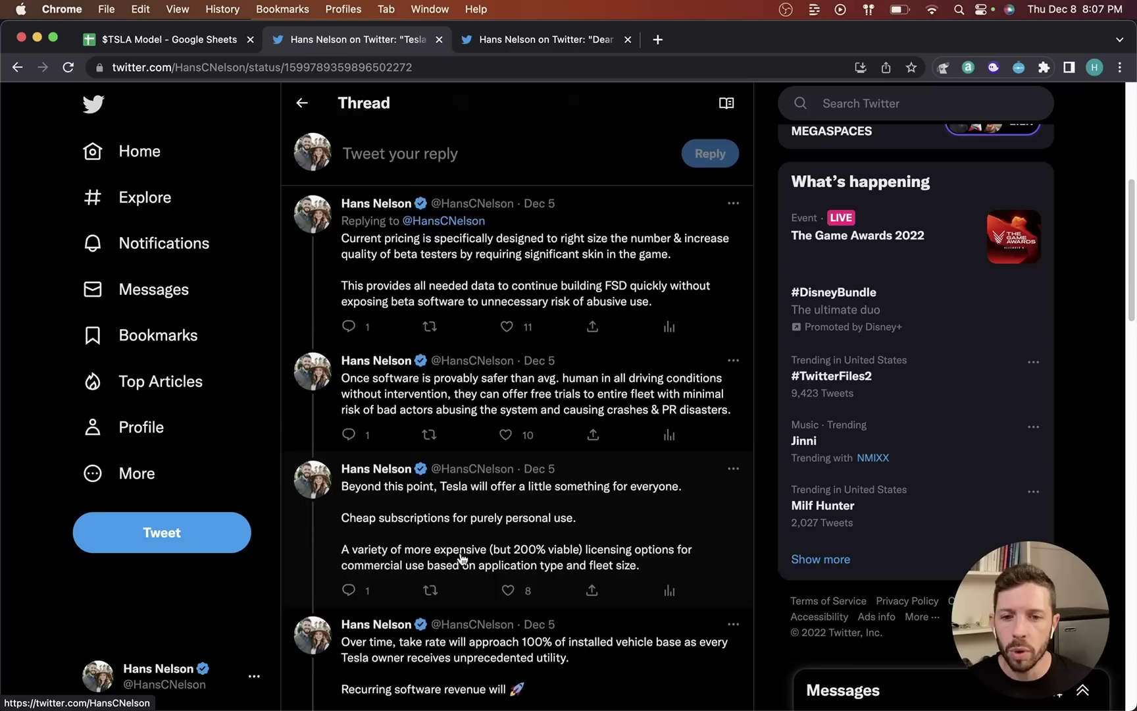
{"action": "scroll", "coordinate": [463, 559], "scroll_direction": "down", "scroll_amount": 5}
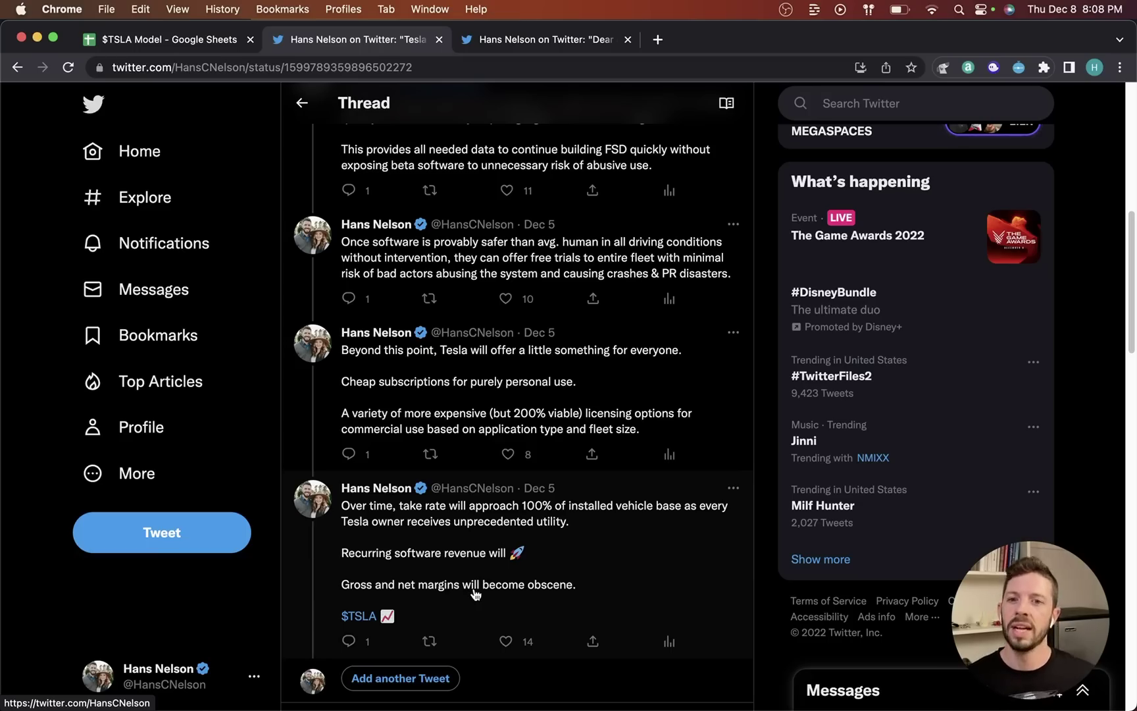
{"action": "scroll", "coordinate": [474, 589], "scroll_direction": "up", "scroll_amount": 10}
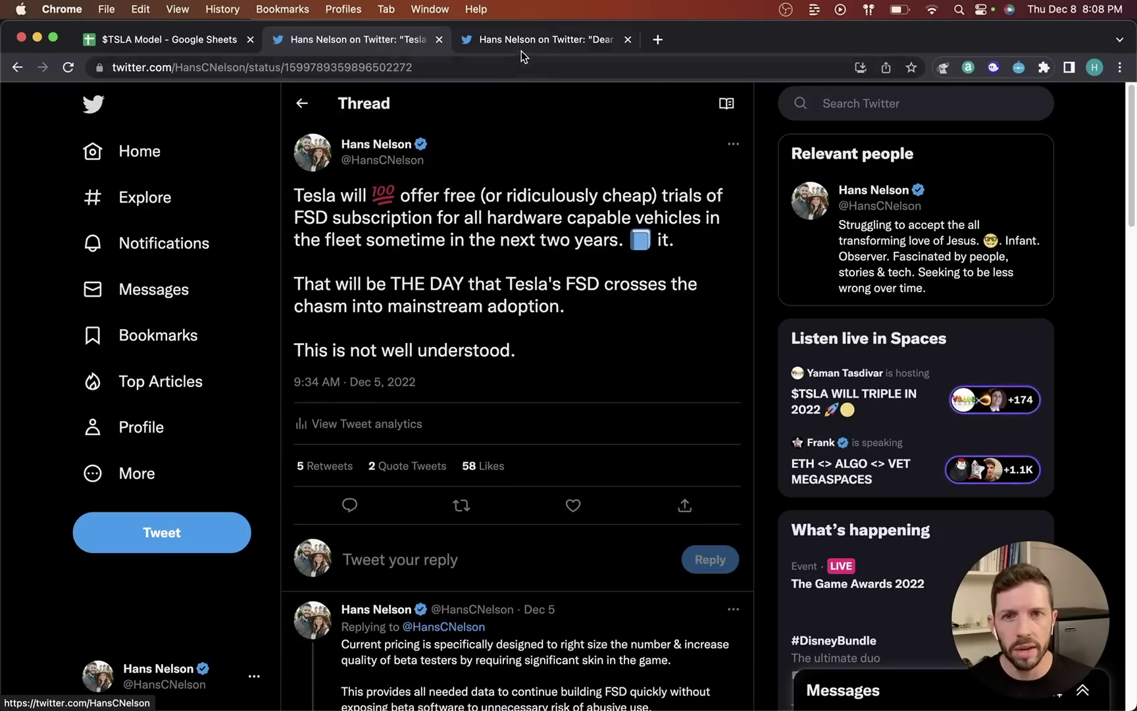
{"action": "left_click", "coordinate": [521, 41]}
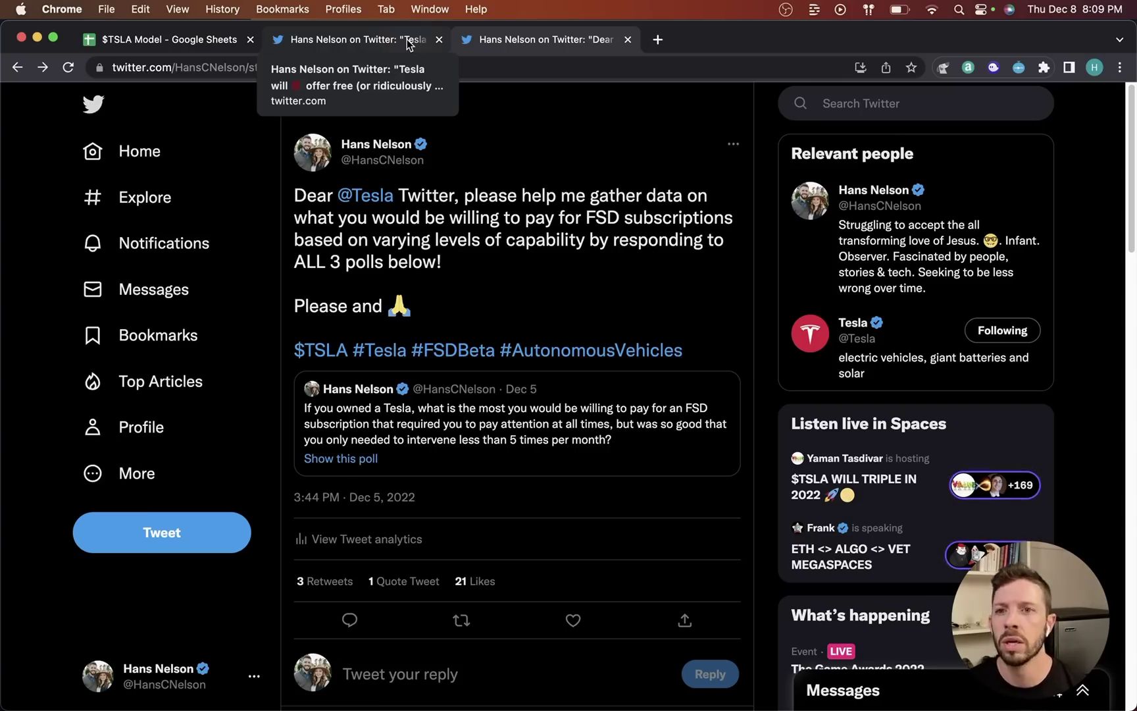
Switch to the $TSLA Model spreadsheet to review its poll tables and Assumptions list
{"action": "left_click", "coordinate": [165, 45]}
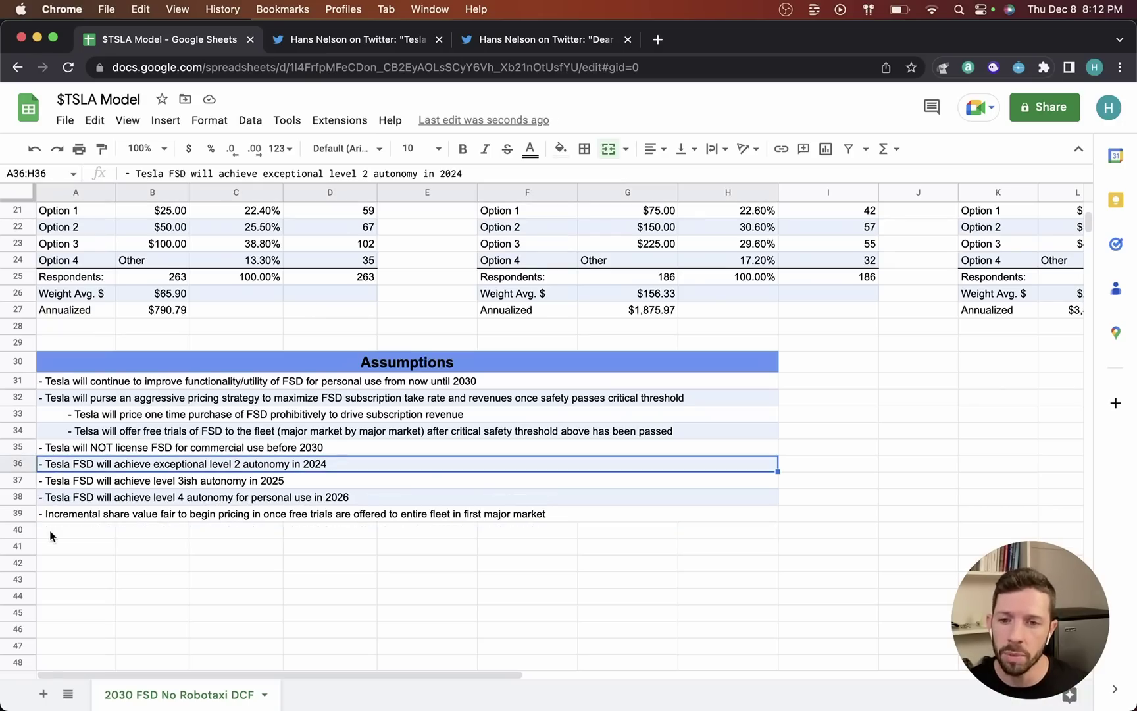
Review the 2025 level 3ish, 2026 level 4 and share-value assumptions, then return to the polls tweet
{"action": "left_click", "coordinate": [60, 486]}
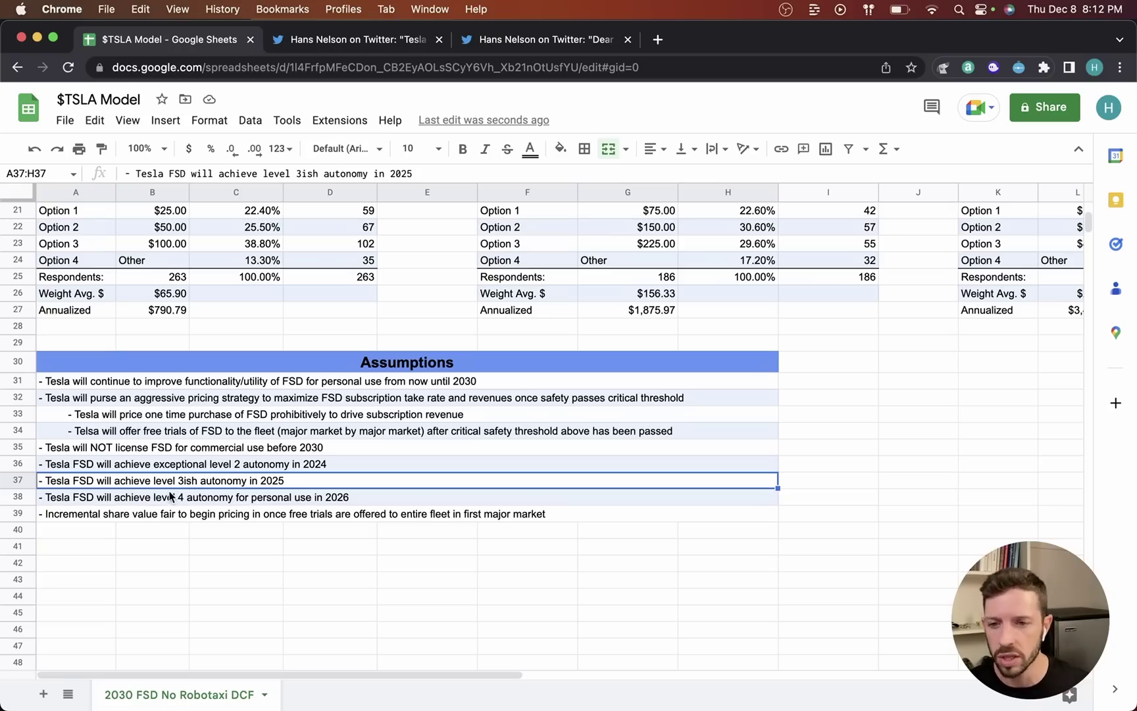
{"action": "left_click", "coordinate": [82, 501]}
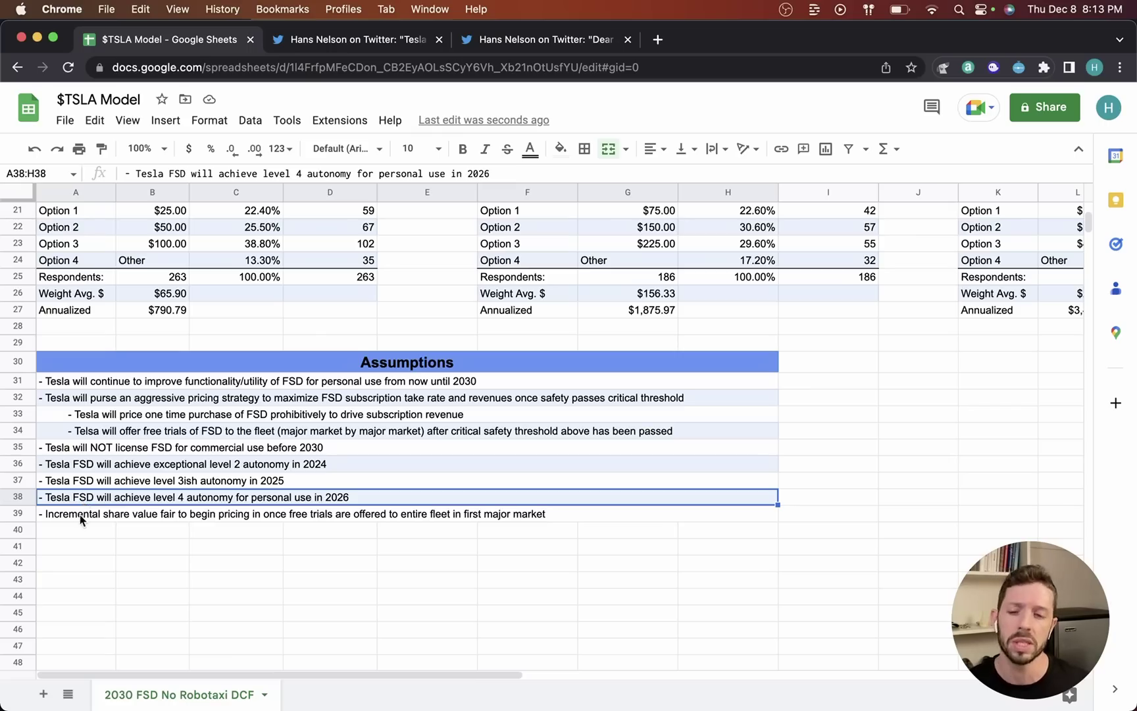
{"action": "left_click", "coordinate": [80, 514]}
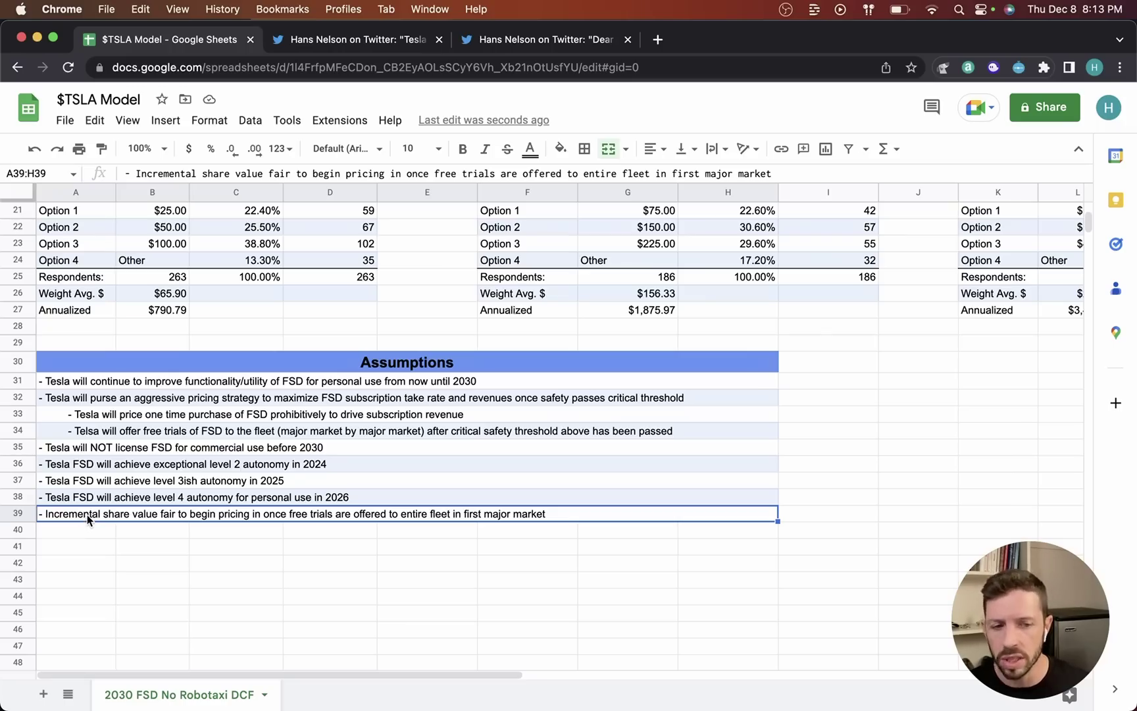
{"action": "left_click", "coordinate": [549, 33]}
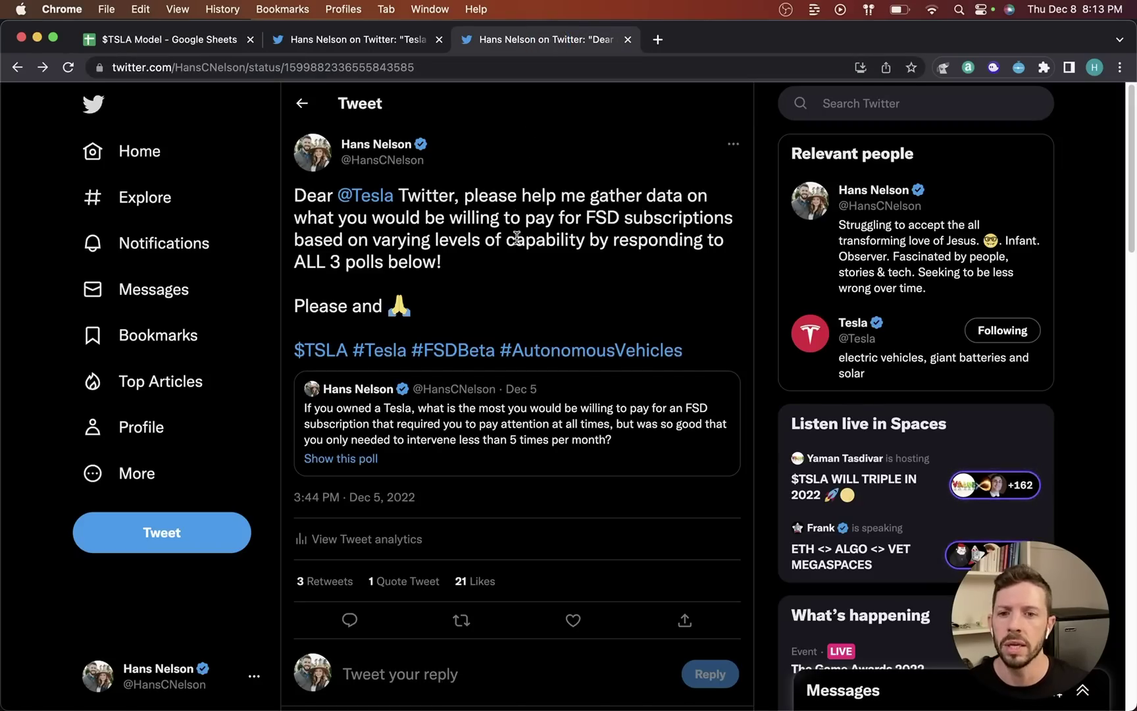
Open the first FSD pricing poll, where $100/month leads with 38.8% of 263 votes
{"action": "left_click", "coordinate": [500, 424]}
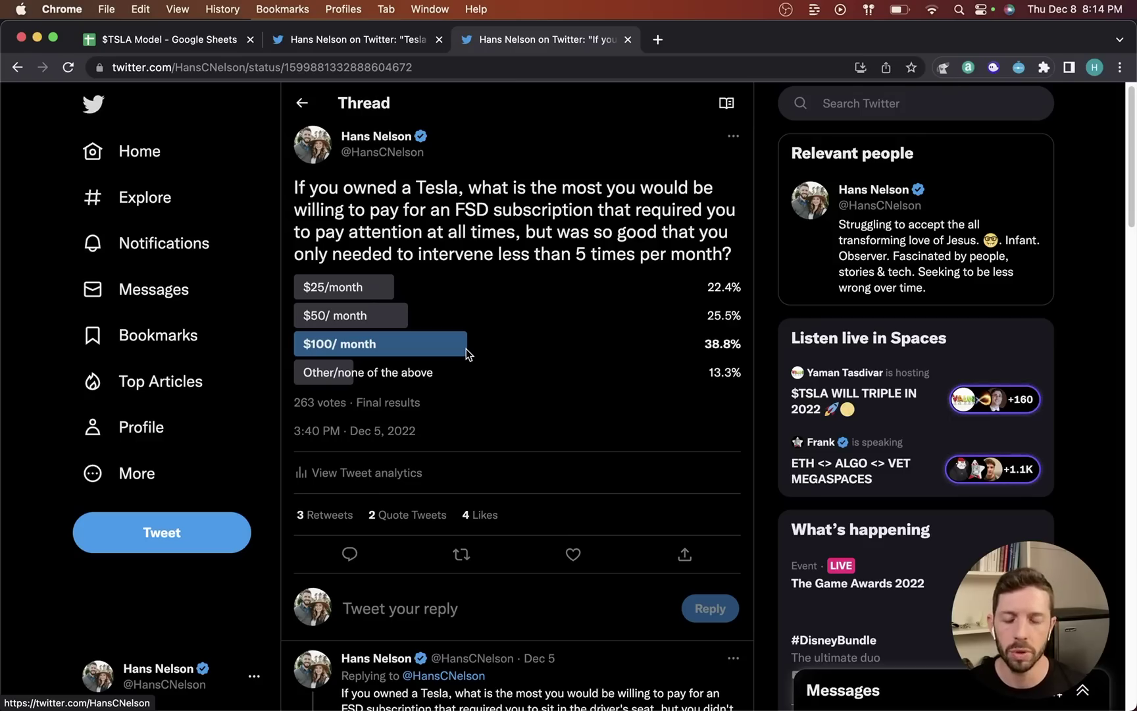
{"action": "scroll", "coordinate": [483, 468], "scroll_direction": "down", "scroll_amount": 4}
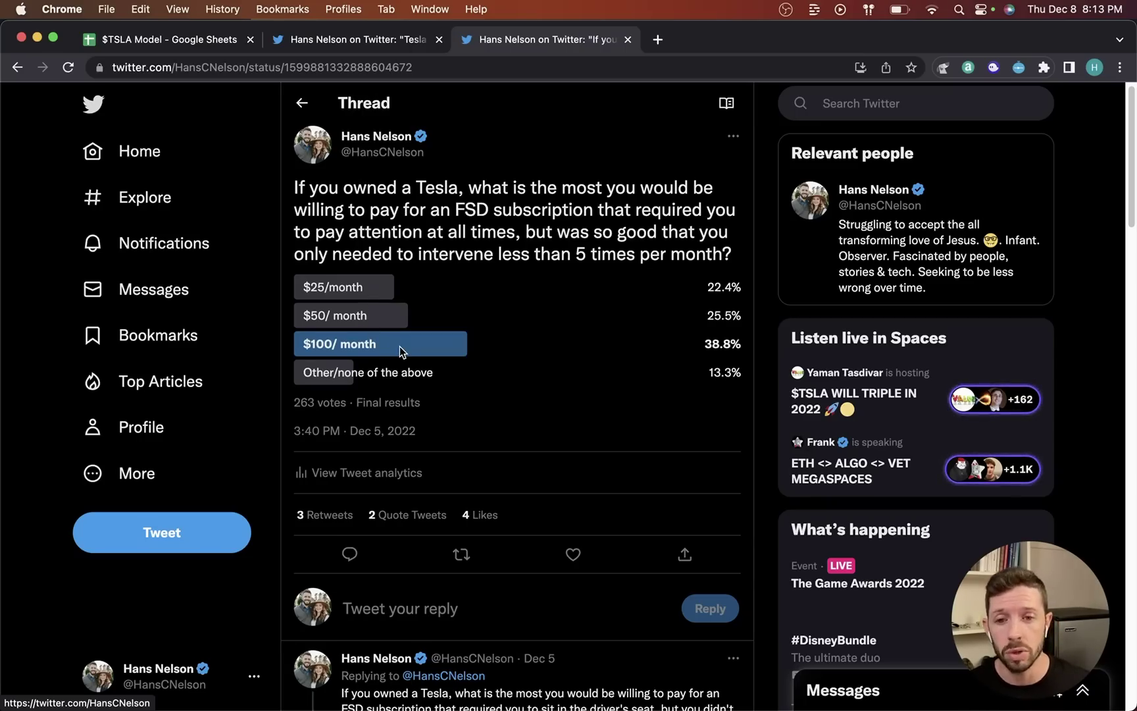
{"action": "scroll", "coordinate": [403, 361], "scroll_direction": "down", "scroll_amount": 3}
{"action": "left_click", "coordinate": [572, 518]}
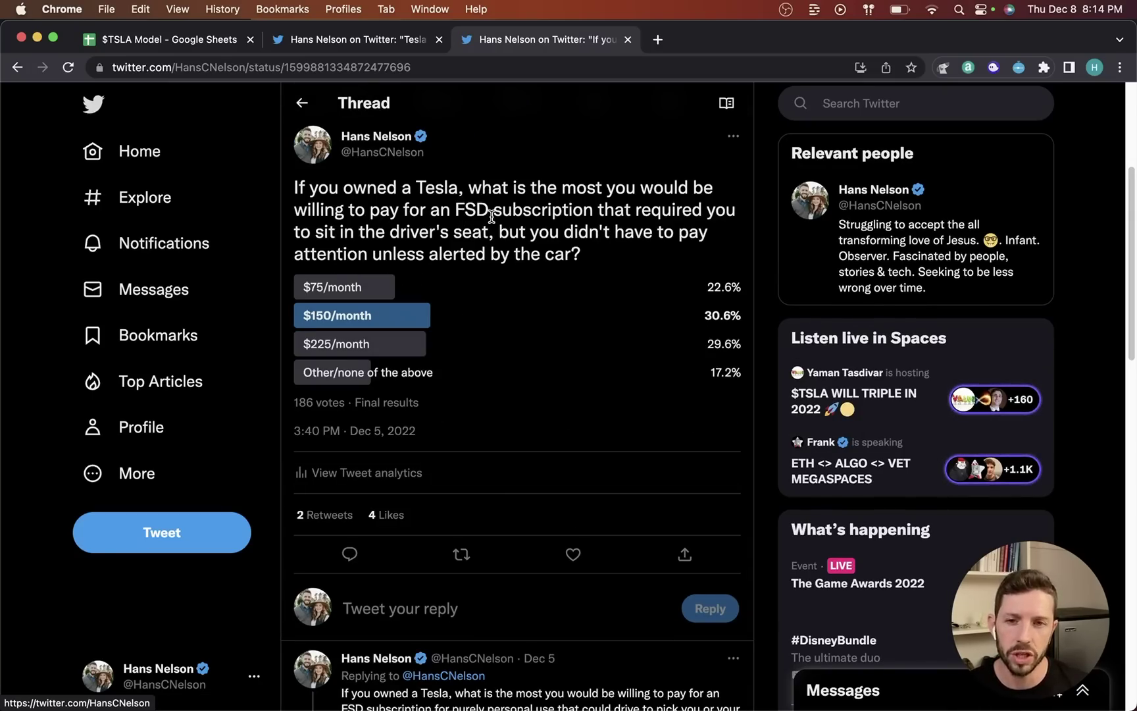
{"action": "scroll", "coordinate": [489, 217], "scroll_direction": "up", "scroll_amount": 4}
{"action": "left_click", "coordinate": [561, 227]}
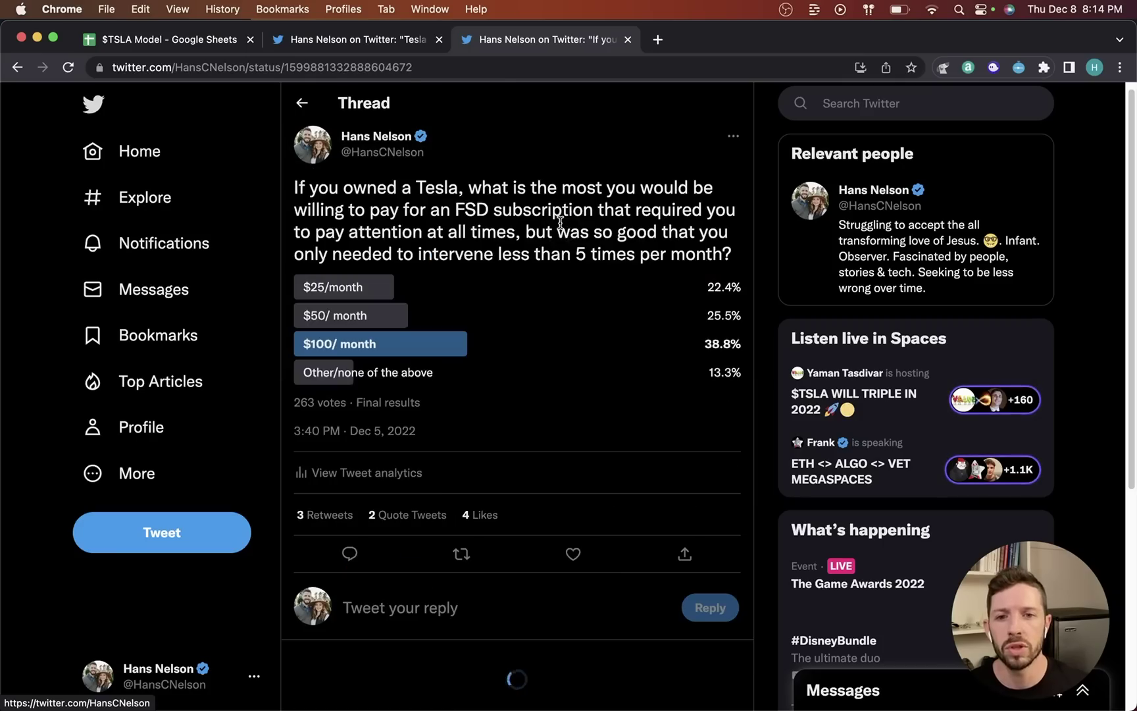
{"action": "scroll", "coordinate": [536, 280], "scroll_direction": "down", "scroll_amount": 8}
{"action": "left_click", "coordinate": [536, 280]}
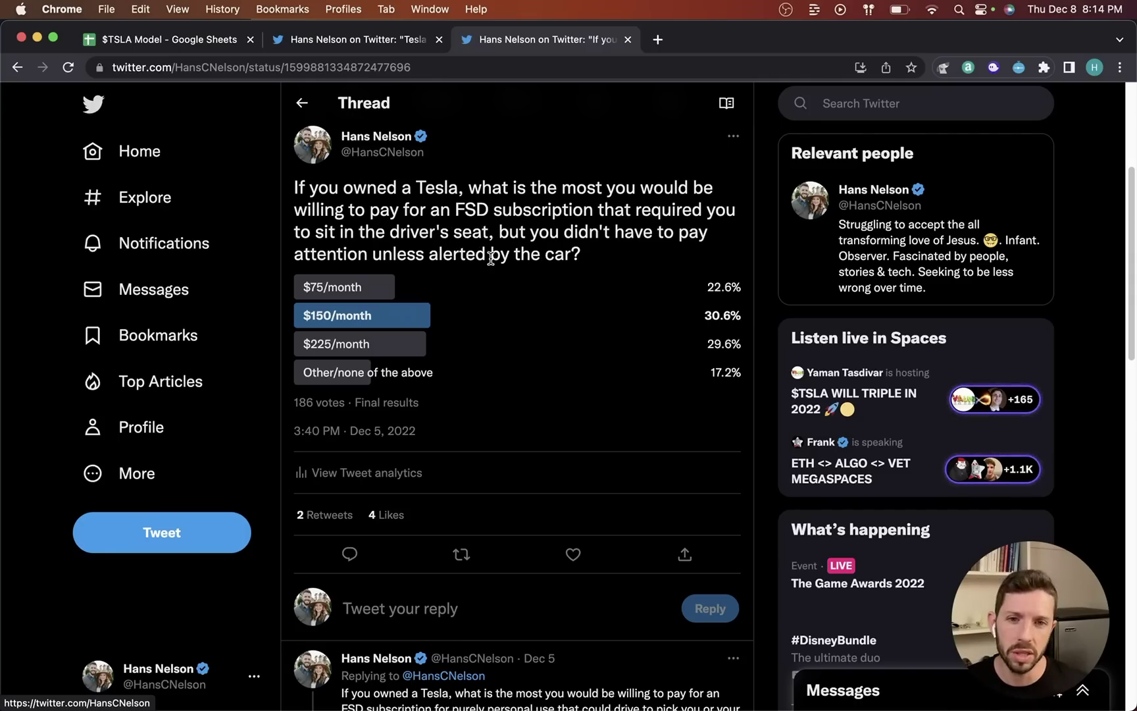
{"action": "scroll", "coordinate": [525, 391], "scroll_direction": "down", "scroll_amount": 1}
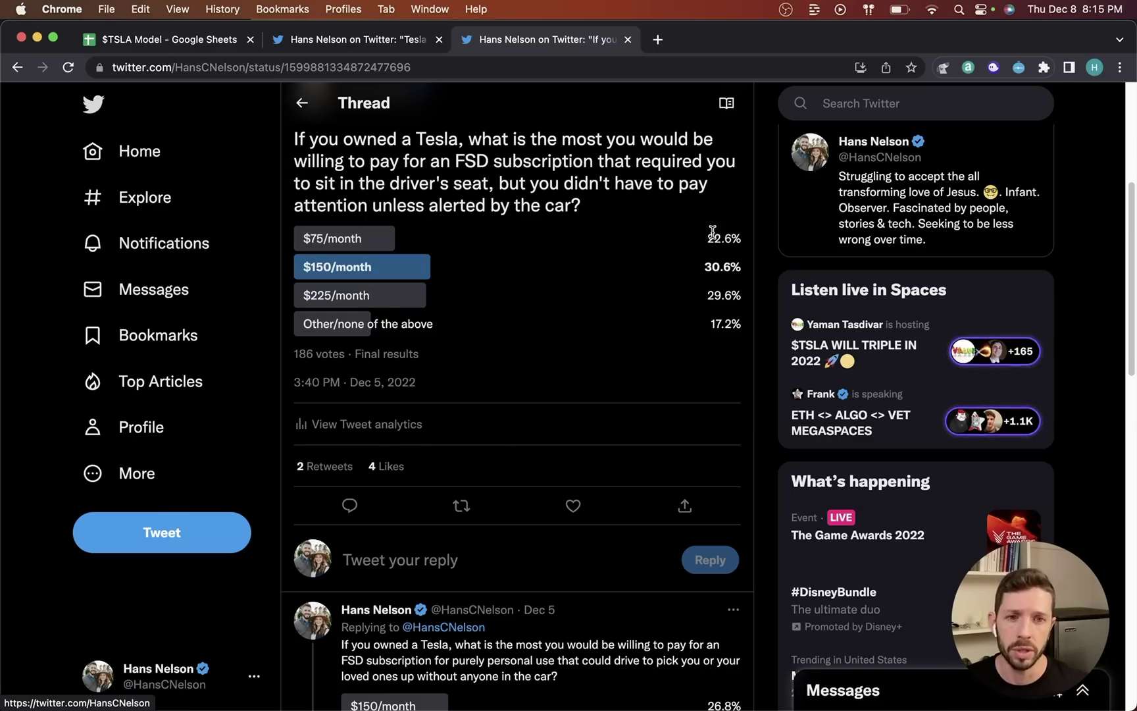
{"action": "scroll", "coordinate": [558, 414], "scroll_direction": "down", "scroll_amount": 3}
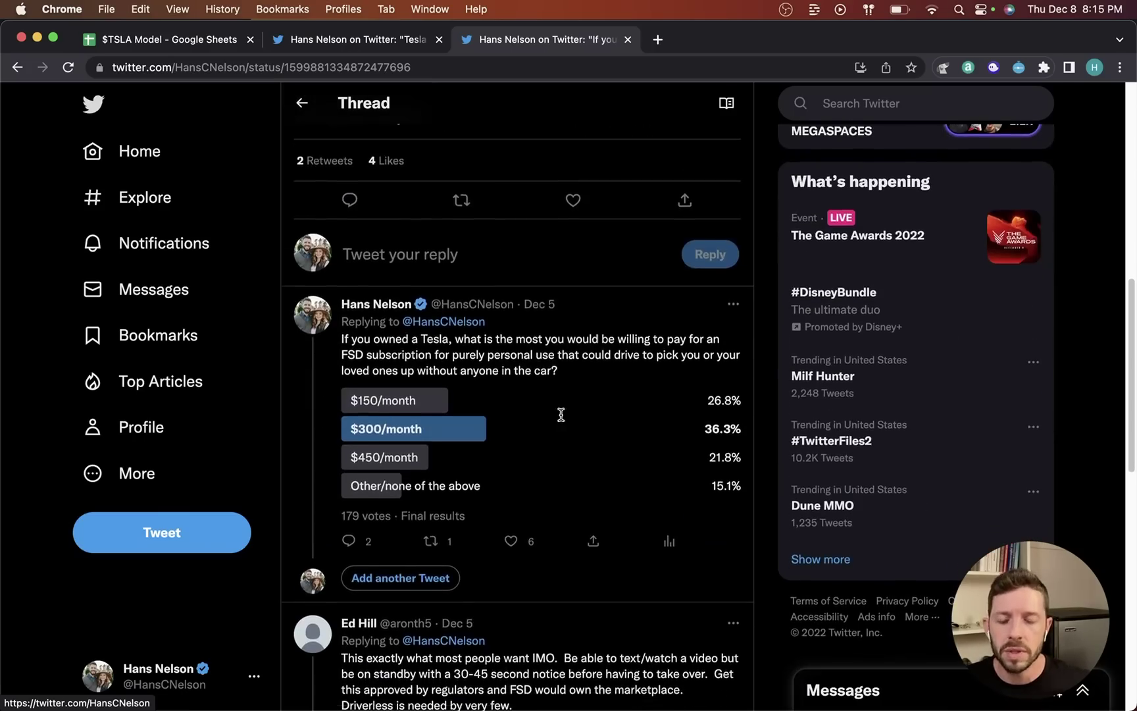
{"action": "left_click", "coordinate": [557, 372]}
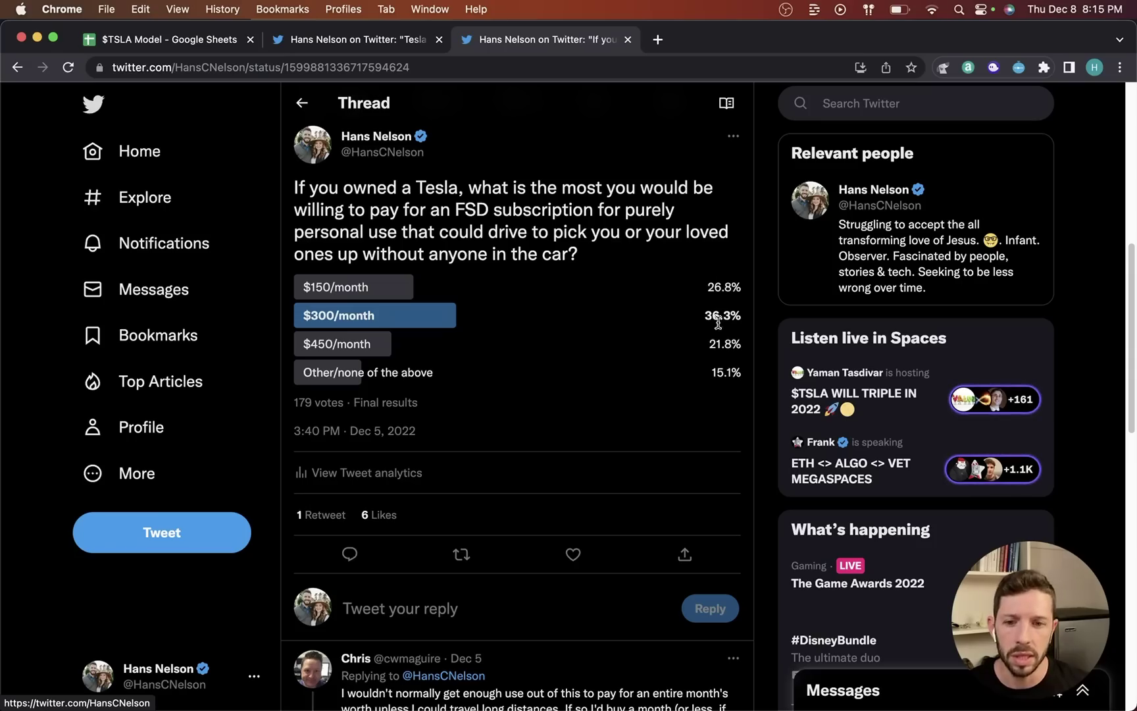
{"action": "scroll", "coordinate": [632, 339], "scroll_direction": "up", "scroll_amount": 8}
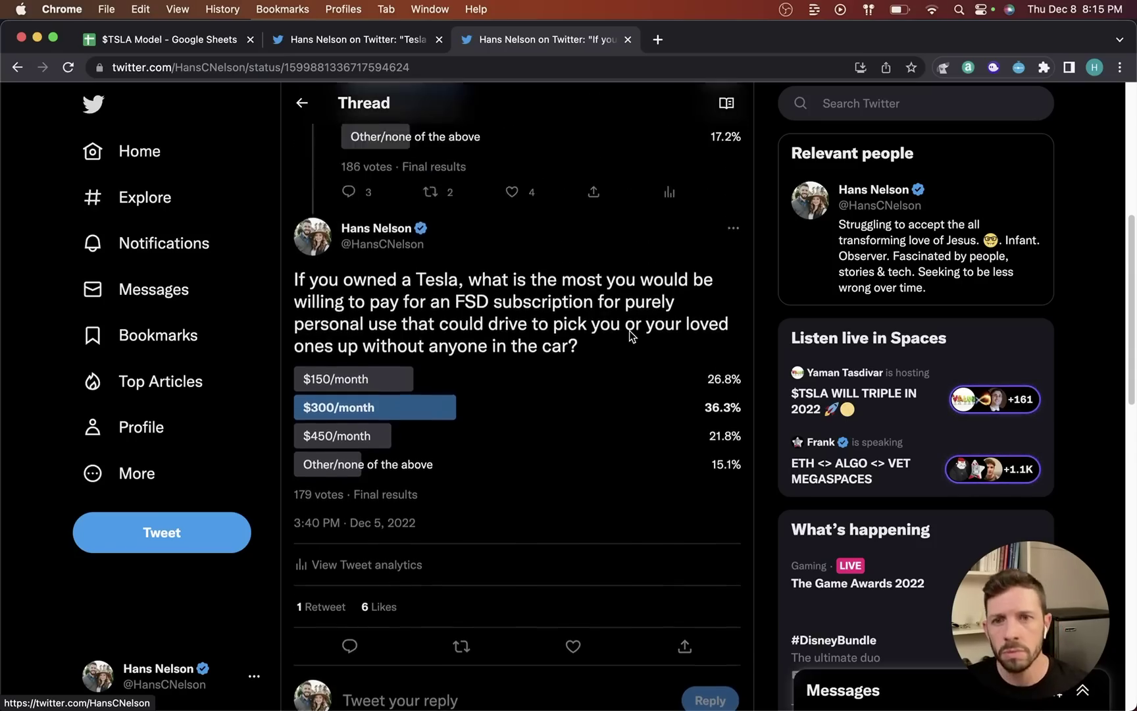
Return to the top of the $TSLA Model sheet showing $167.36 incremental share value
{"action": "left_click", "coordinate": [192, 38]}
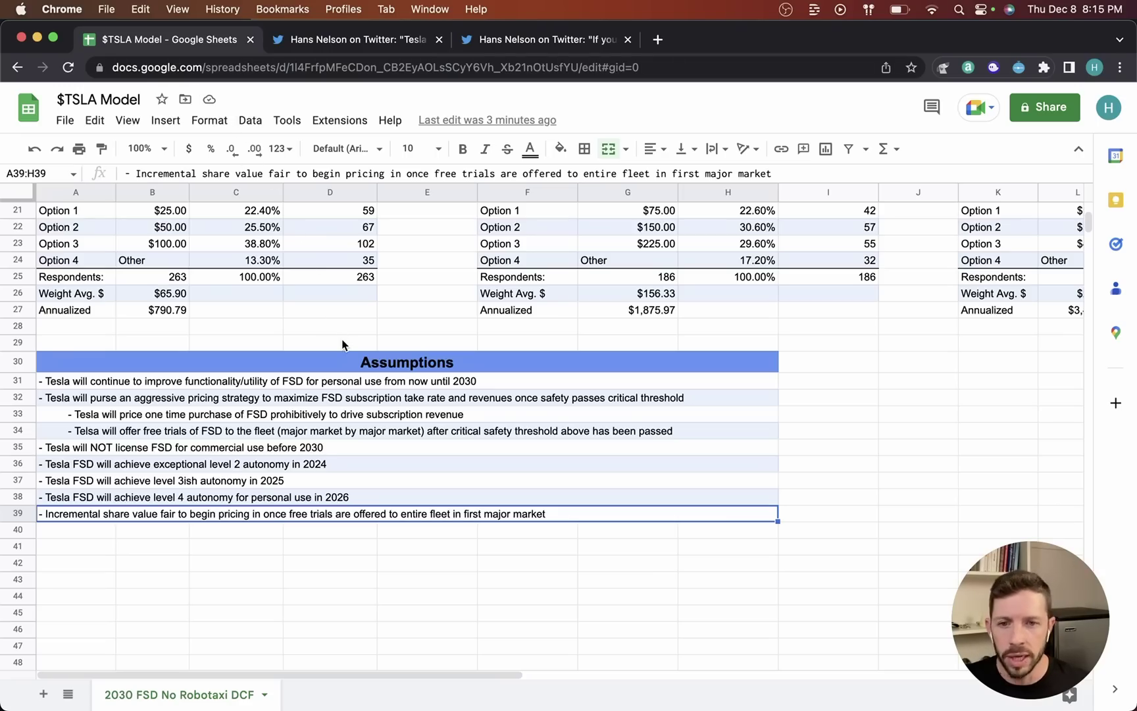
{"action": "scroll", "coordinate": [341, 342], "scroll_direction": "up", "scroll_amount": 10}
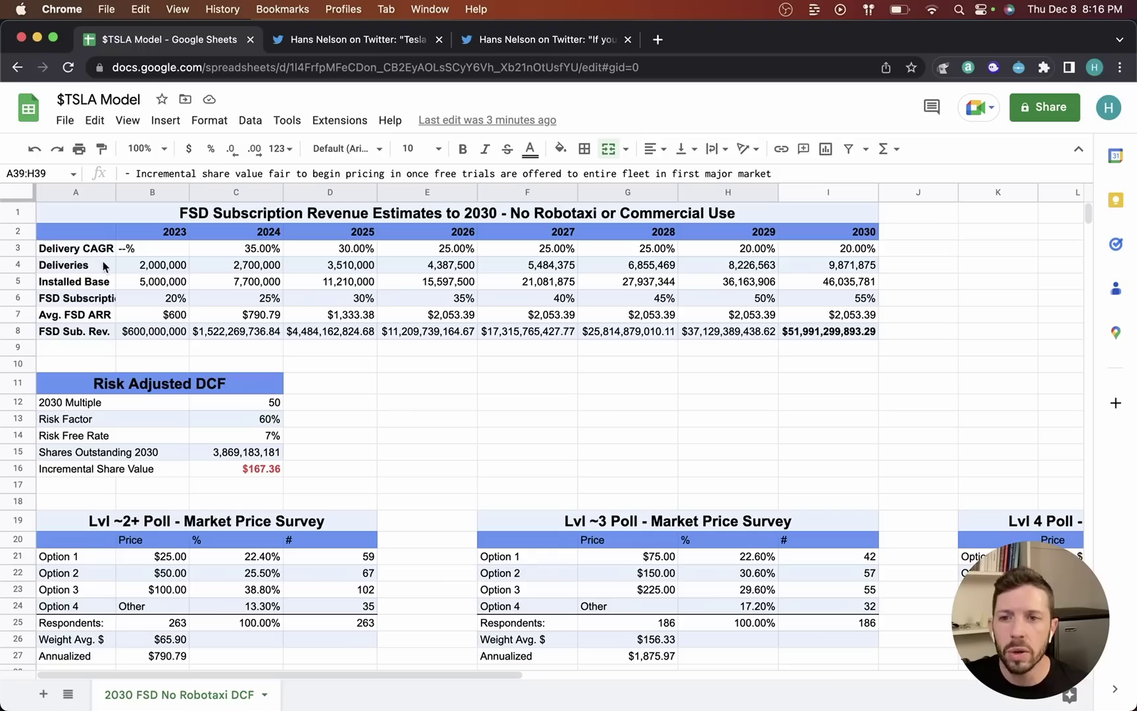
{"action": "left_click", "coordinate": [225, 252]}
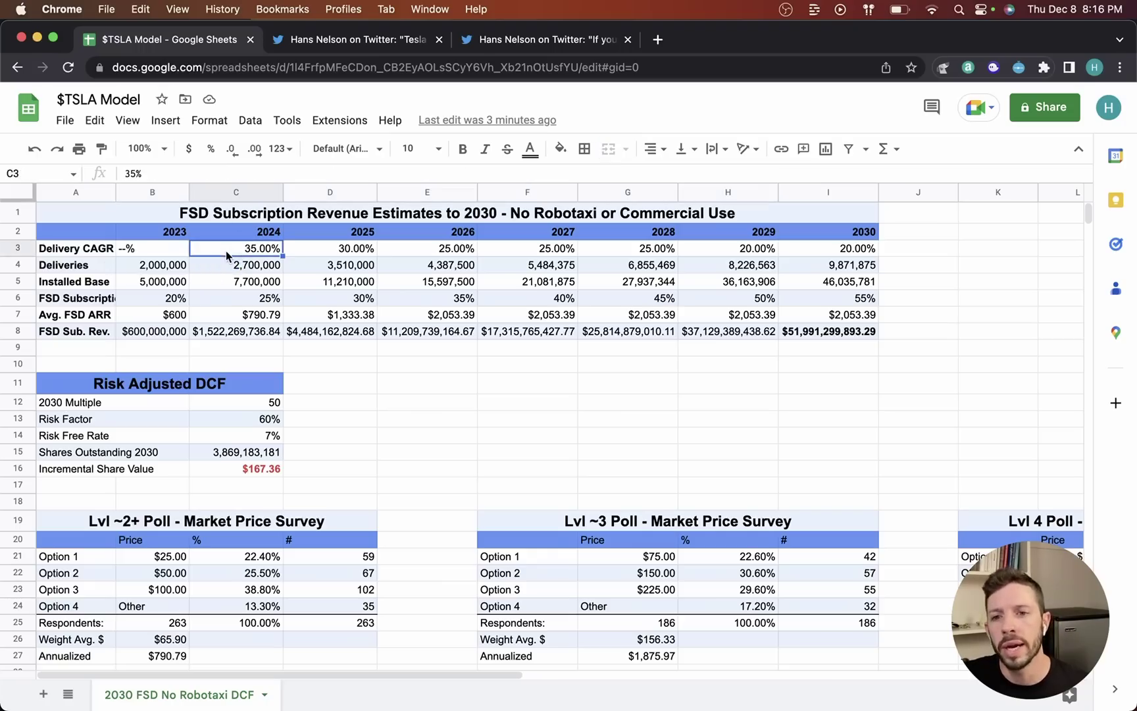
{"action": "left_click", "coordinate": [849, 268]}
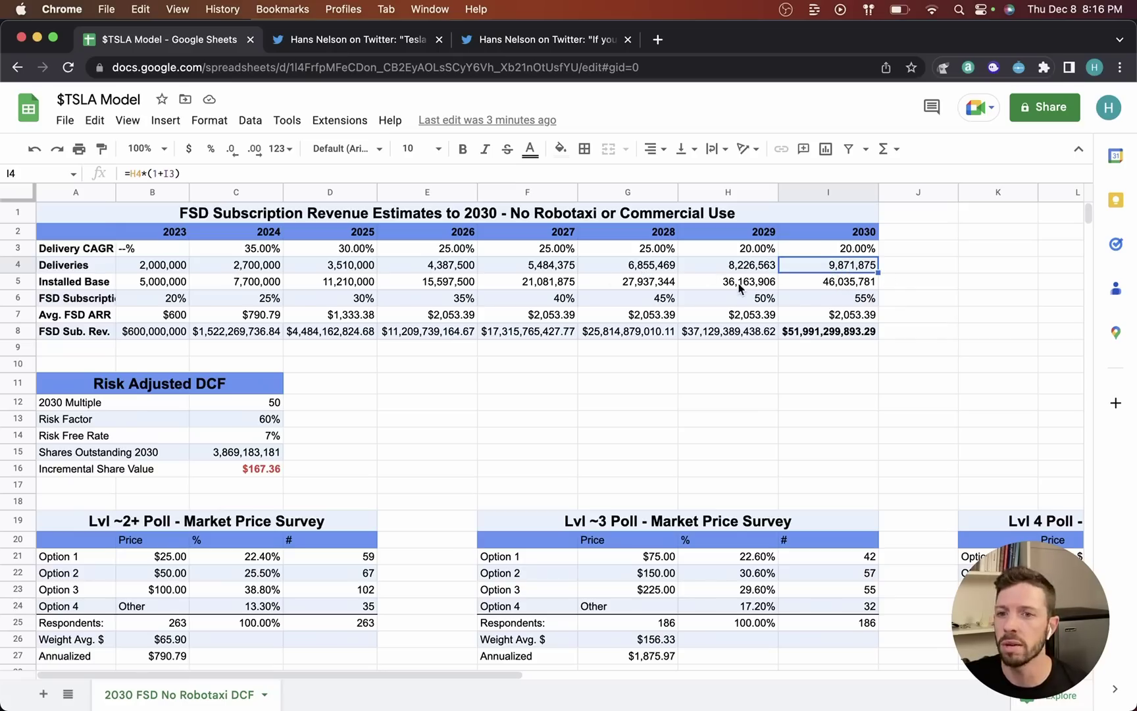
{"action": "left_click", "coordinate": [147, 265]}
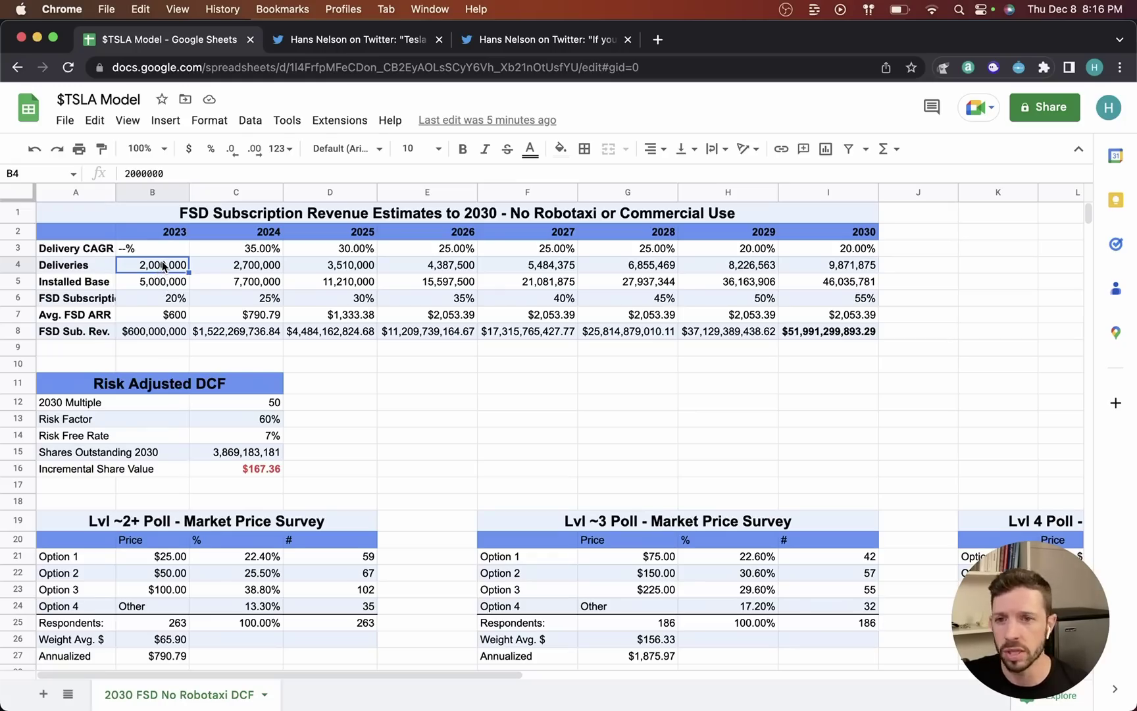
{"action": "left_click", "coordinate": [260, 252]}
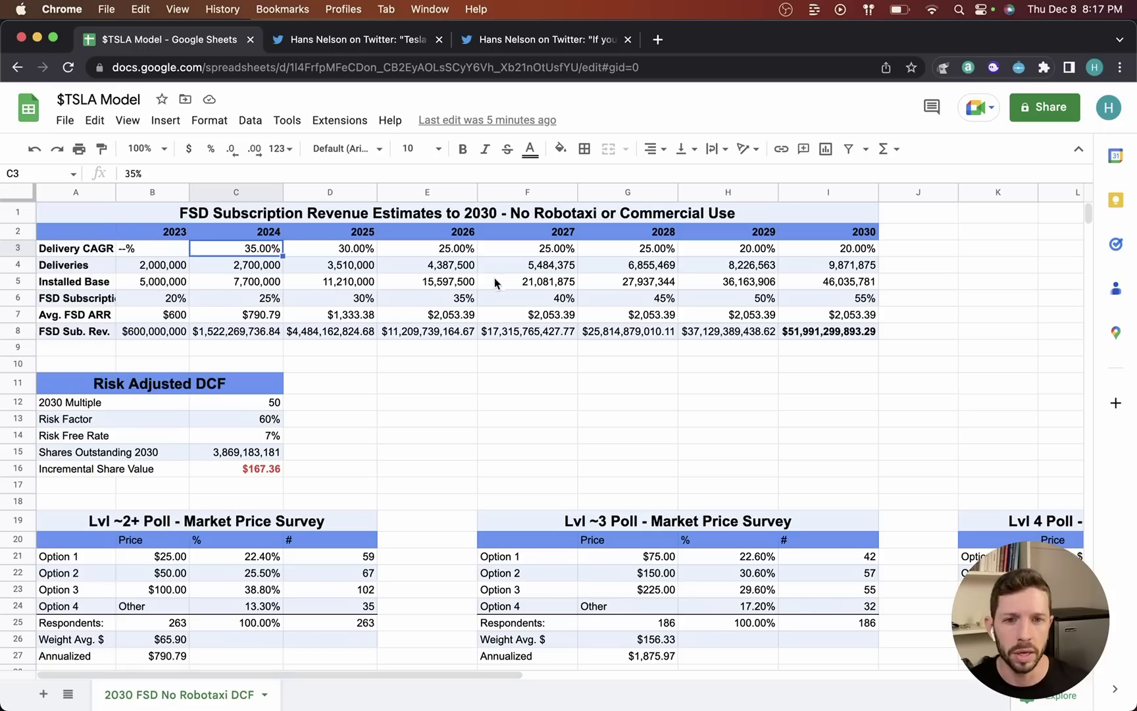
{"action": "left_click", "coordinate": [266, 266]}
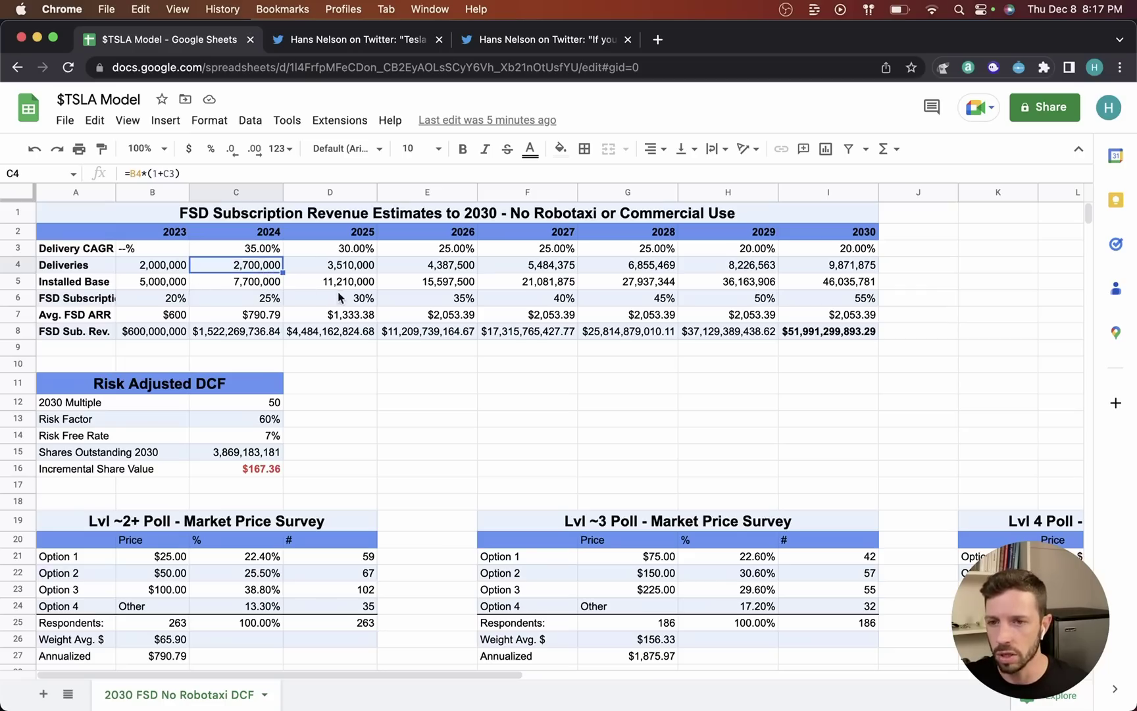
{"action": "left_click", "coordinate": [86, 300]}
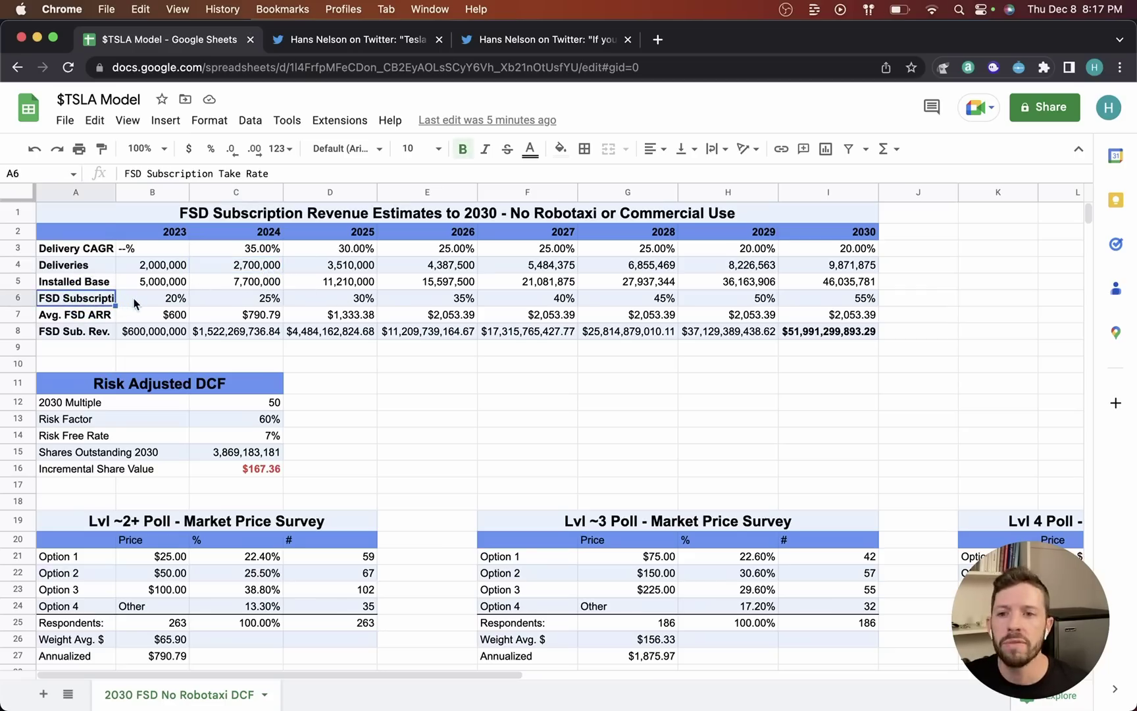
{"action": "left_click", "coordinate": [160, 304]}
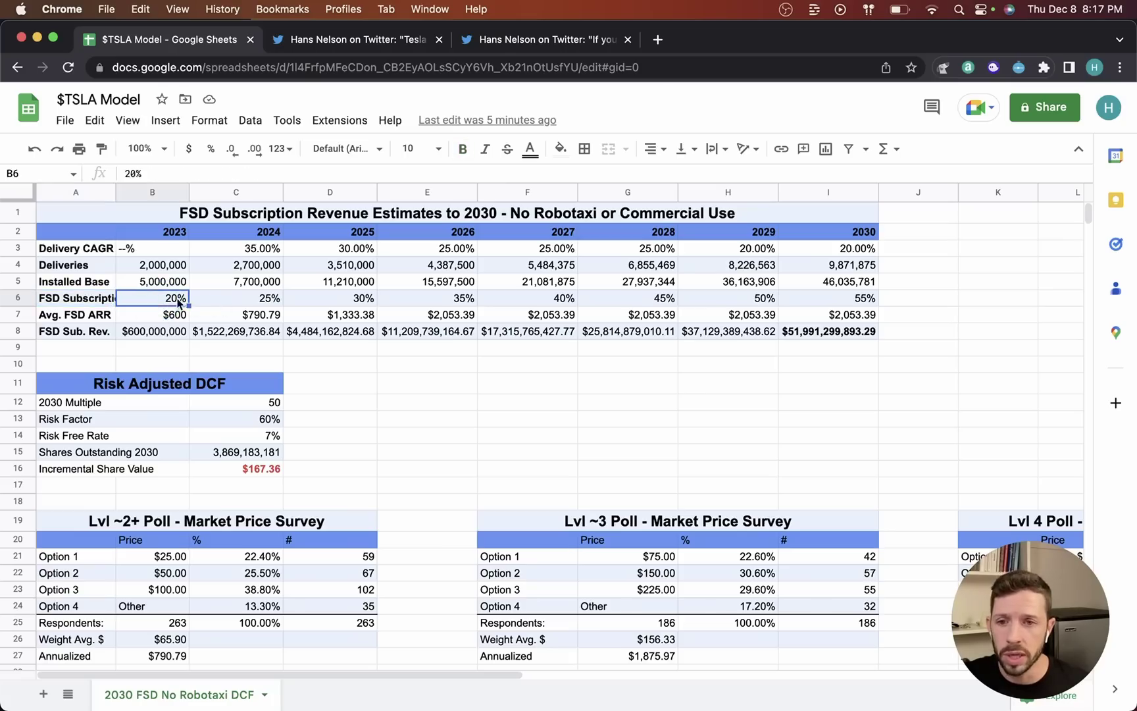
{"action": "key", "text": "Left"}
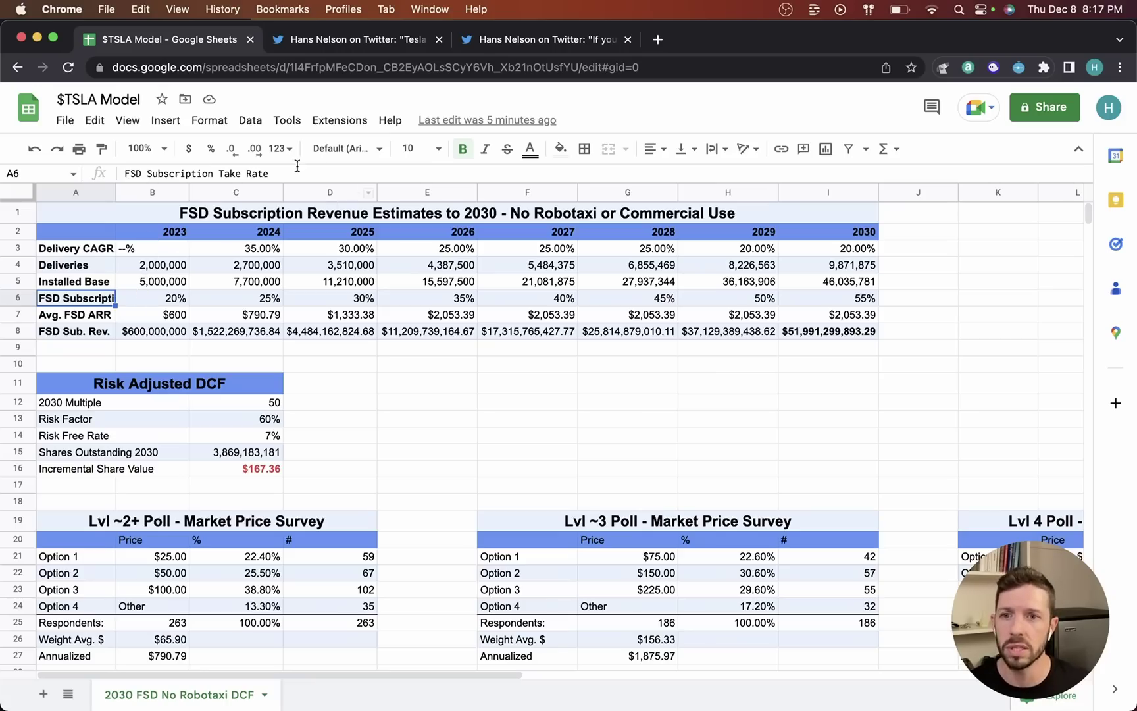
{"action": "left_click", "coordinate": [176, 299]}
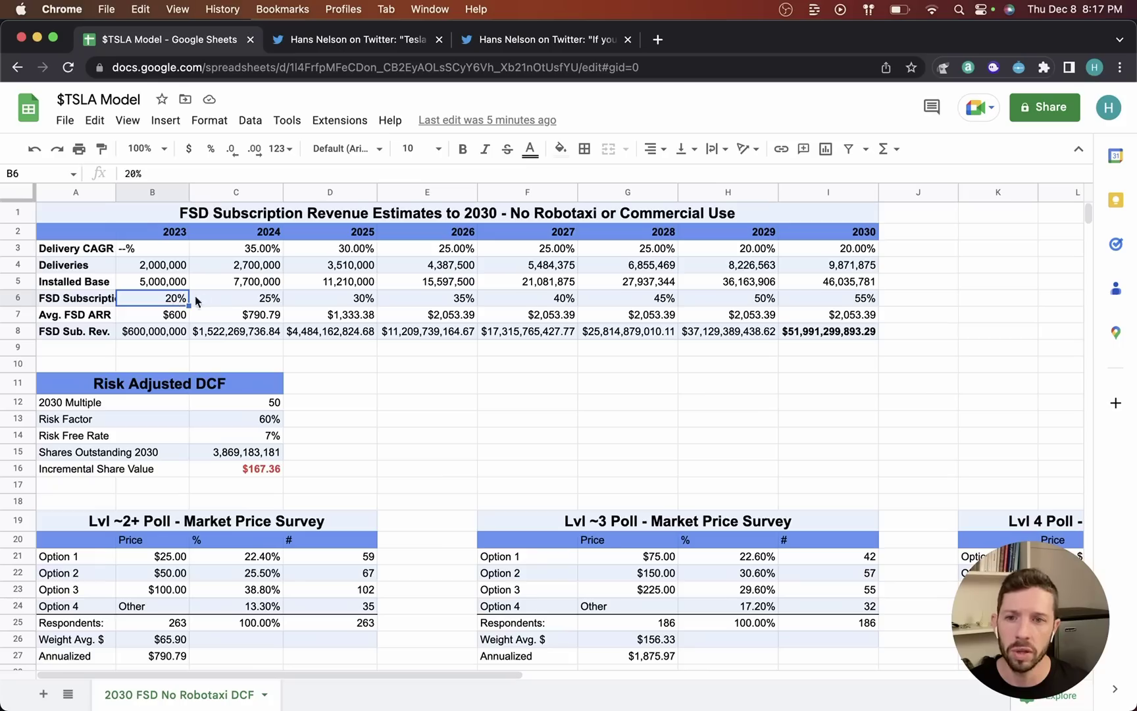
{"action": "left_click", "coordinate": [231, 303]}
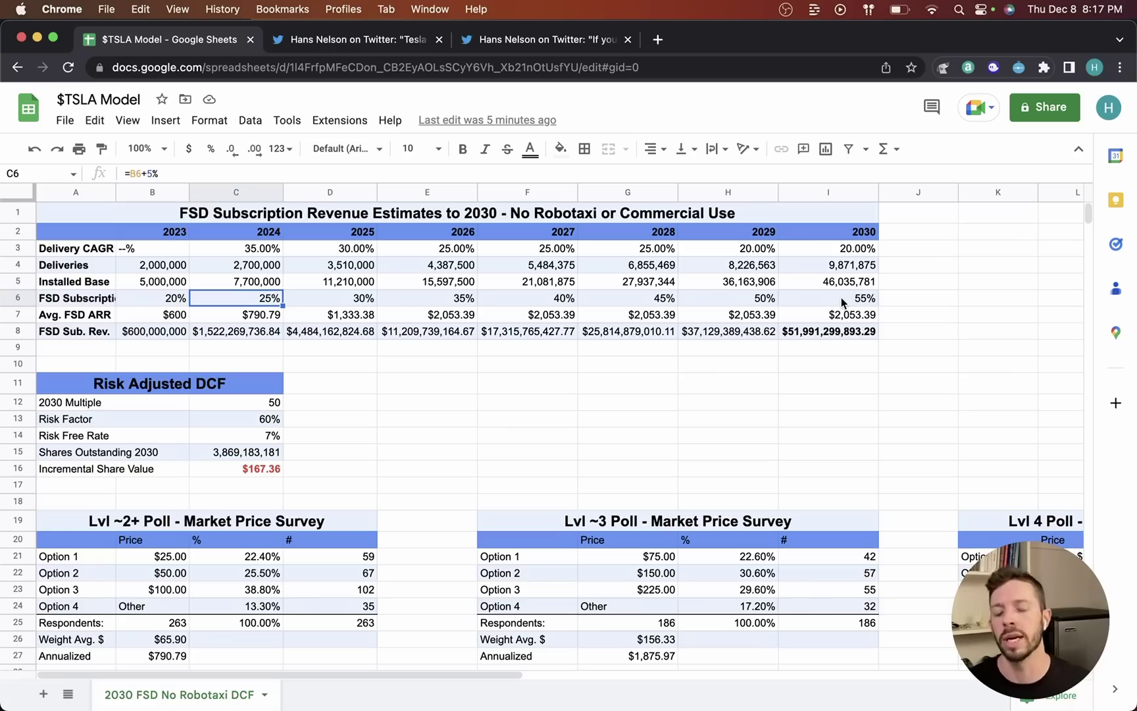
{"action": "left_click", "coordinate": [866, 294]}
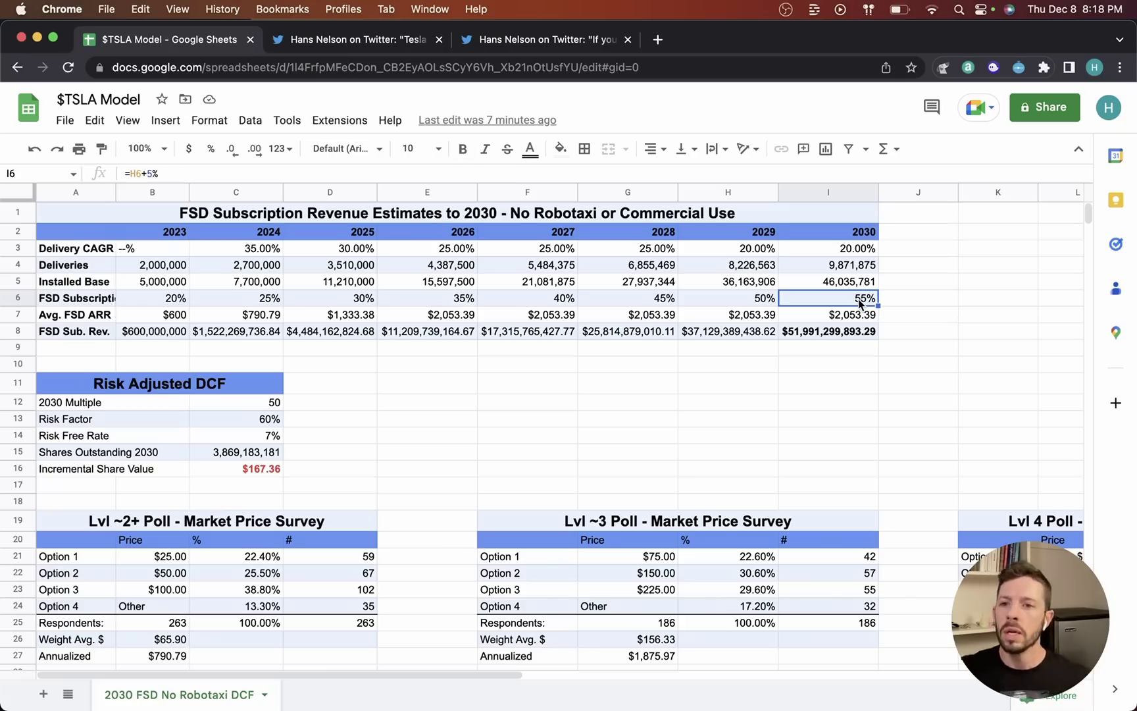
{"action": "left_click", "coordinate": [98, 316]}
{"action": "left_click", "coordinate": [151, 320]}
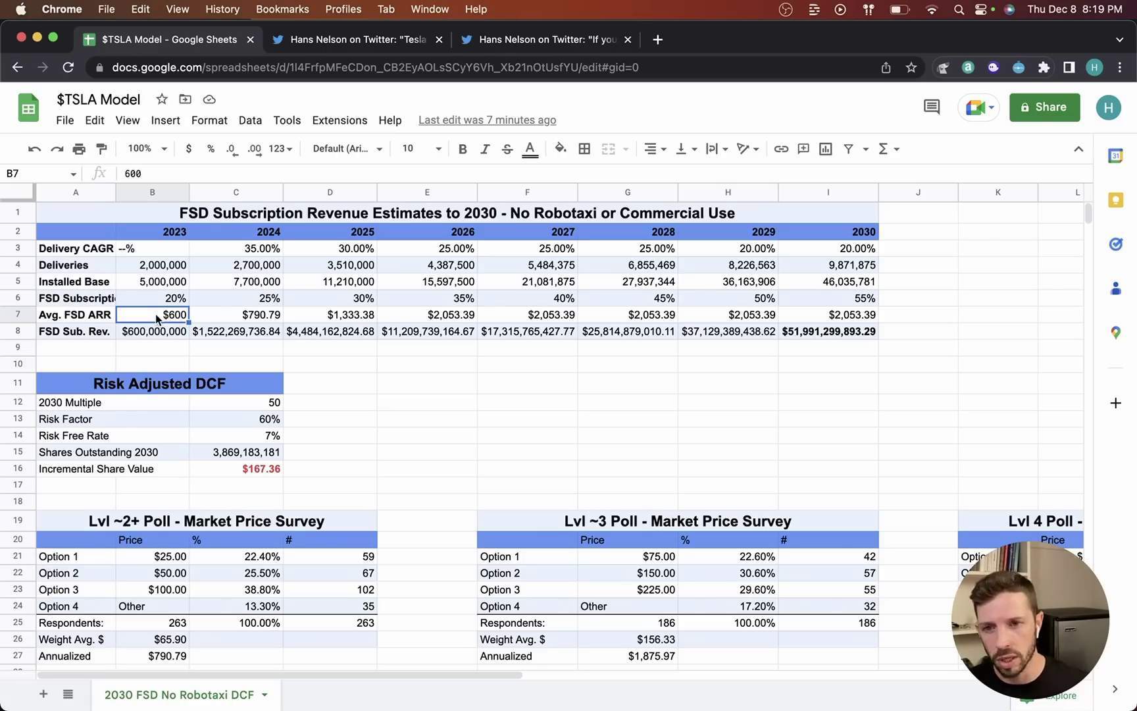
{"action": "left_click", "coordinate": [226, 318]}
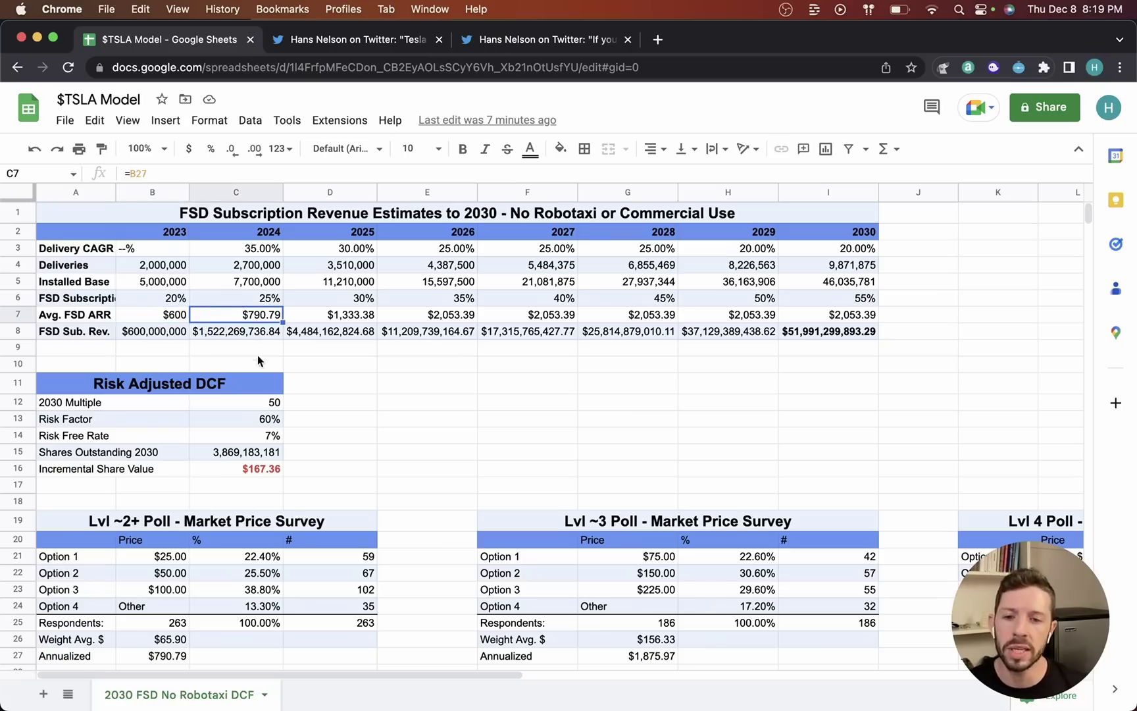
{"action": "scroll", "coordinate": [262, 359], "scroll_direction": "down", "scroll_amount": 1}
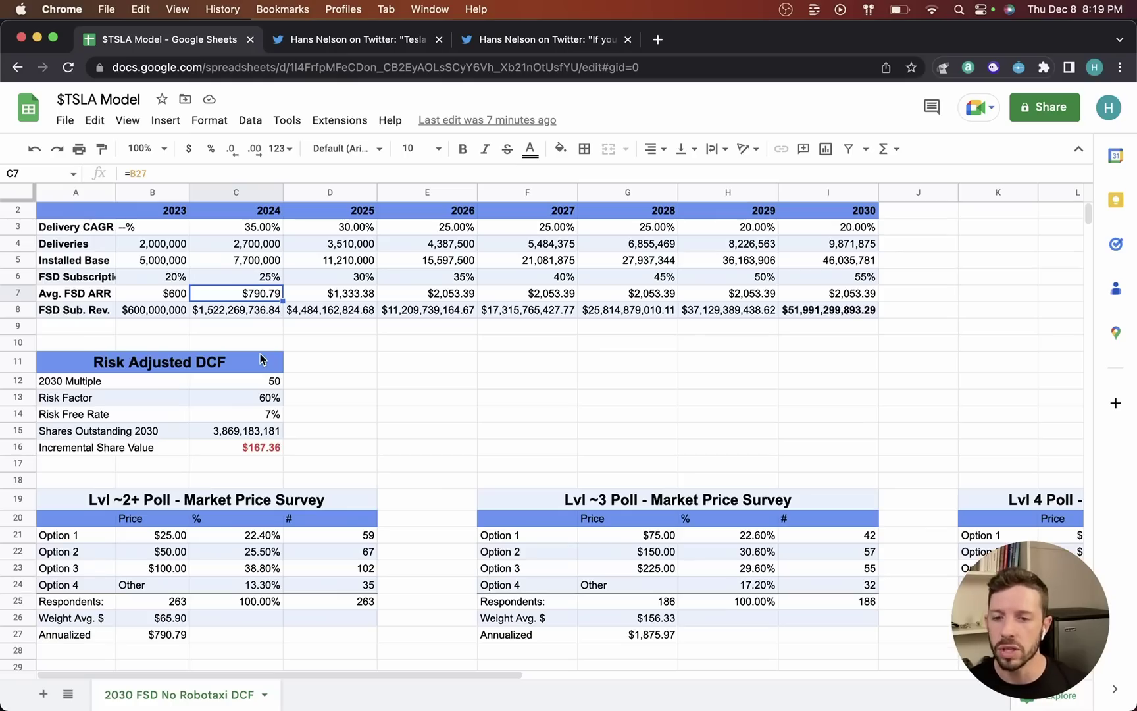
{"action": "left_click", "coordinate": [169, 539]}
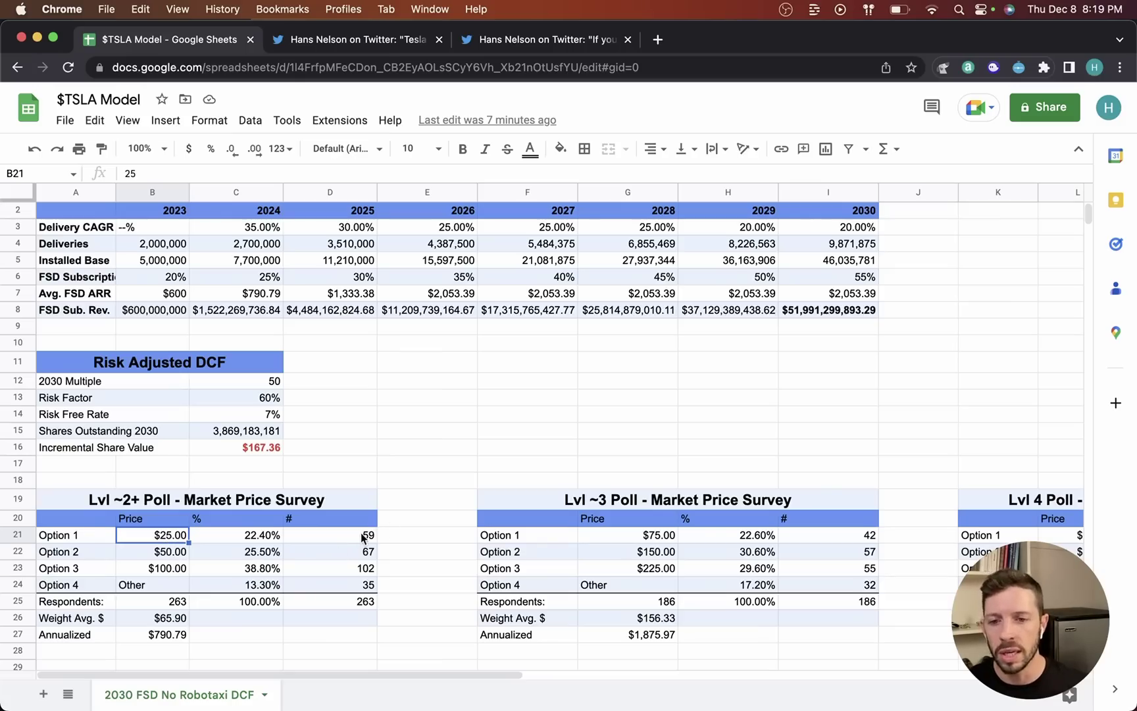
{"action": "left_click_drag", "start_coordinate": [363, 537], "coordinate": [363, 568]}
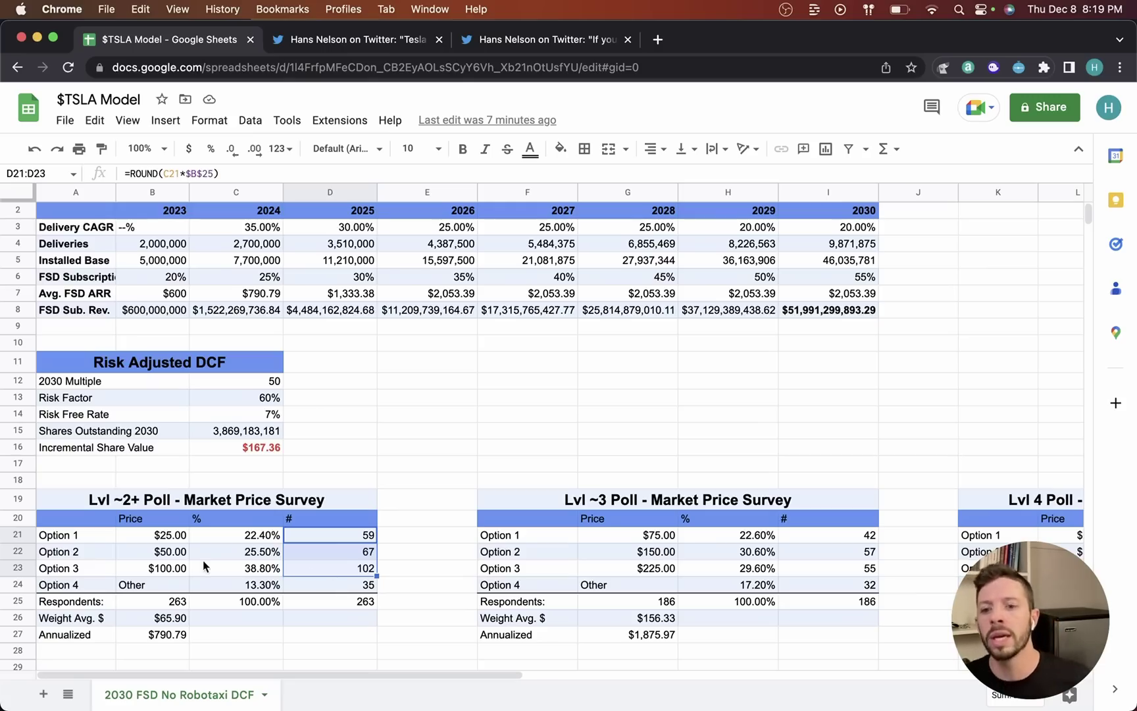
{"action": "left_click", "coordinate": [171, 622]}
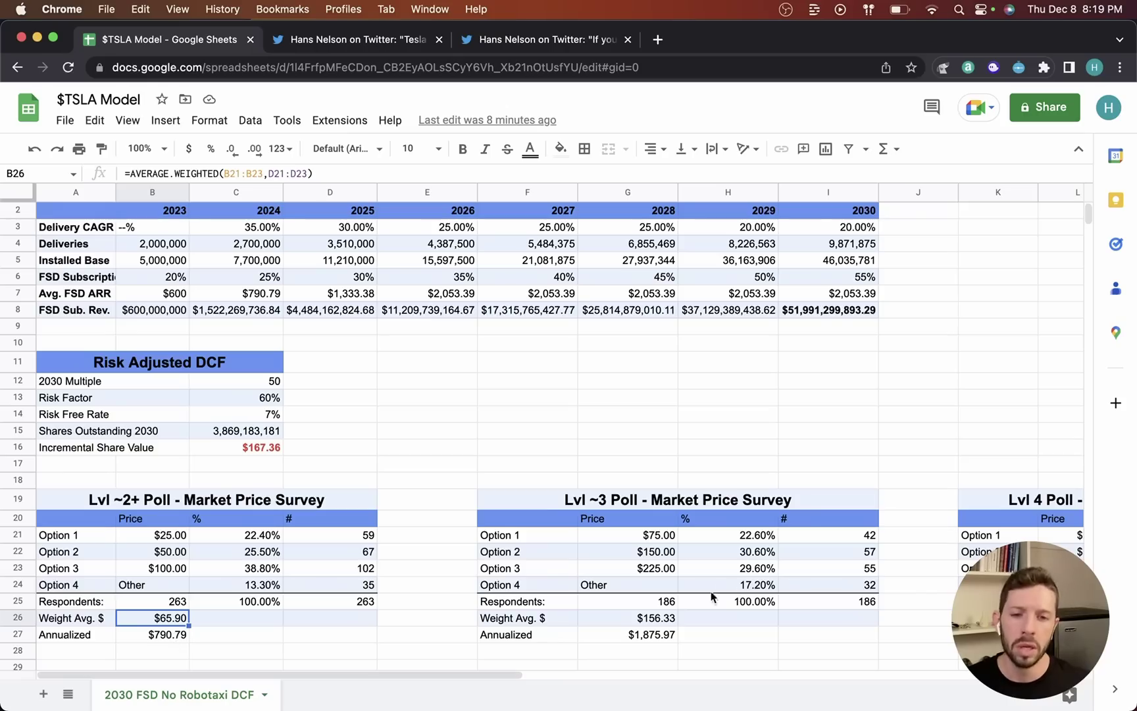
{"action": "left_click", "coordinate": [660, 619]}
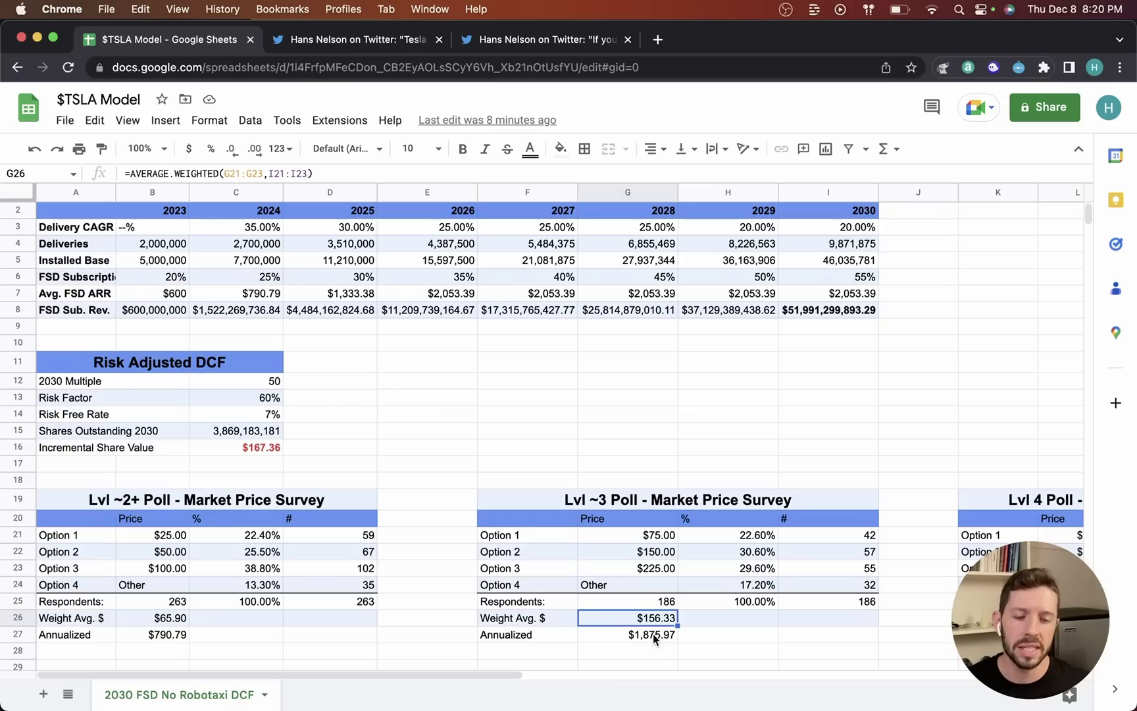
{"action": "left_click", "coordinate": [657, 638]}
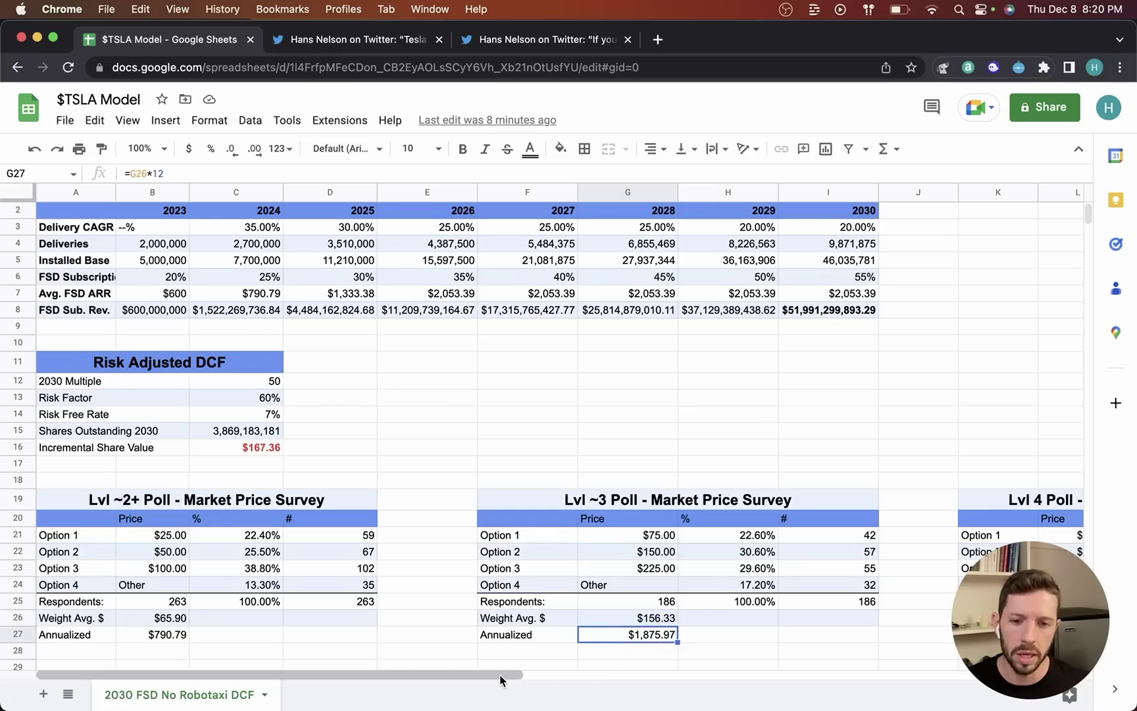
{"action": "left_click_drag", "start_coordinate": [500, 674], "coordinate": [708, 675]}
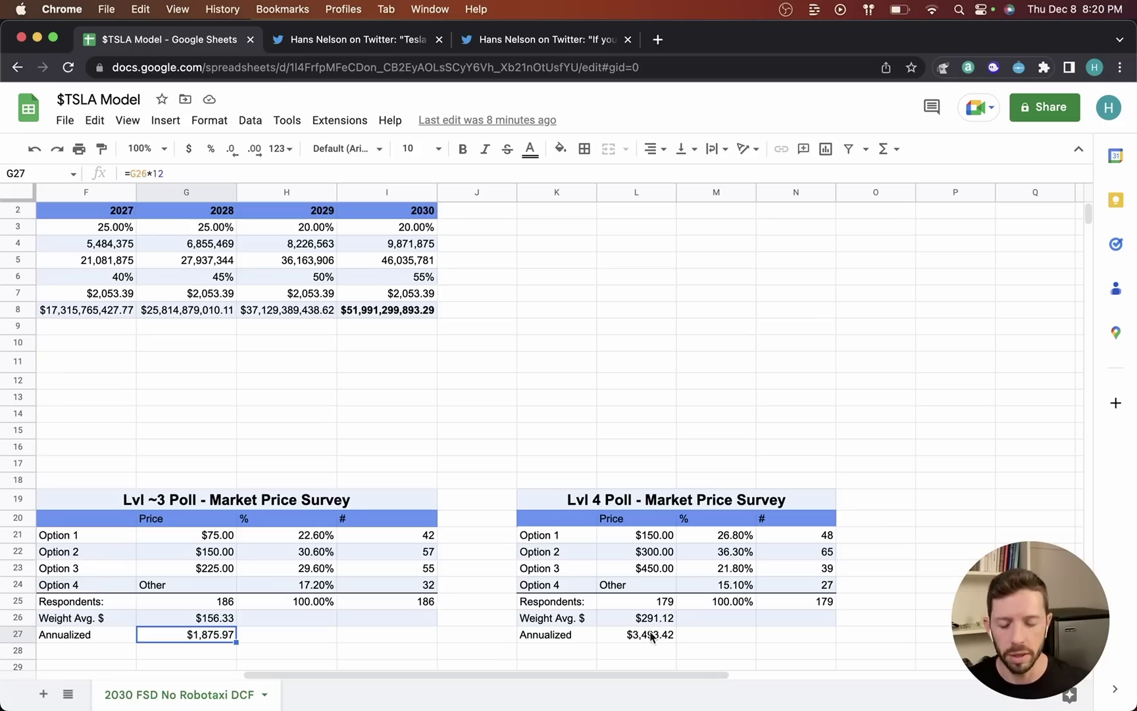
{"action": "left_click_drag", "start_coordinate": [647, 675], "coordinate": [283, 688]}
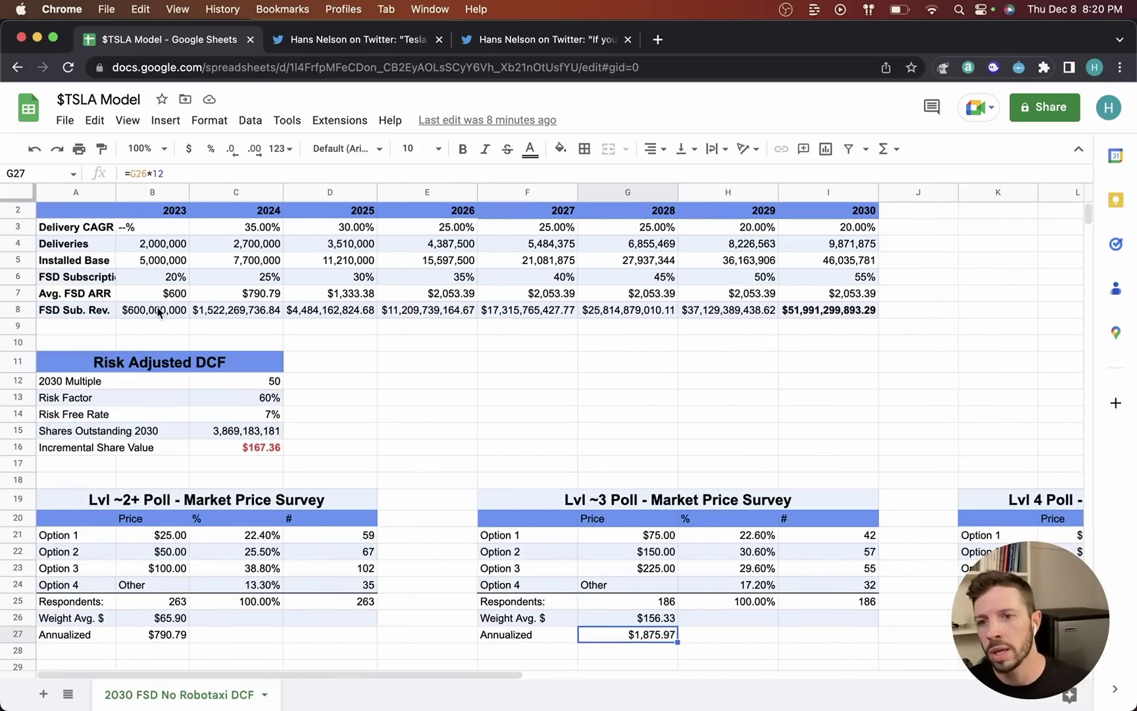
{"action": "left_click", "coordinate": [332, 296]}
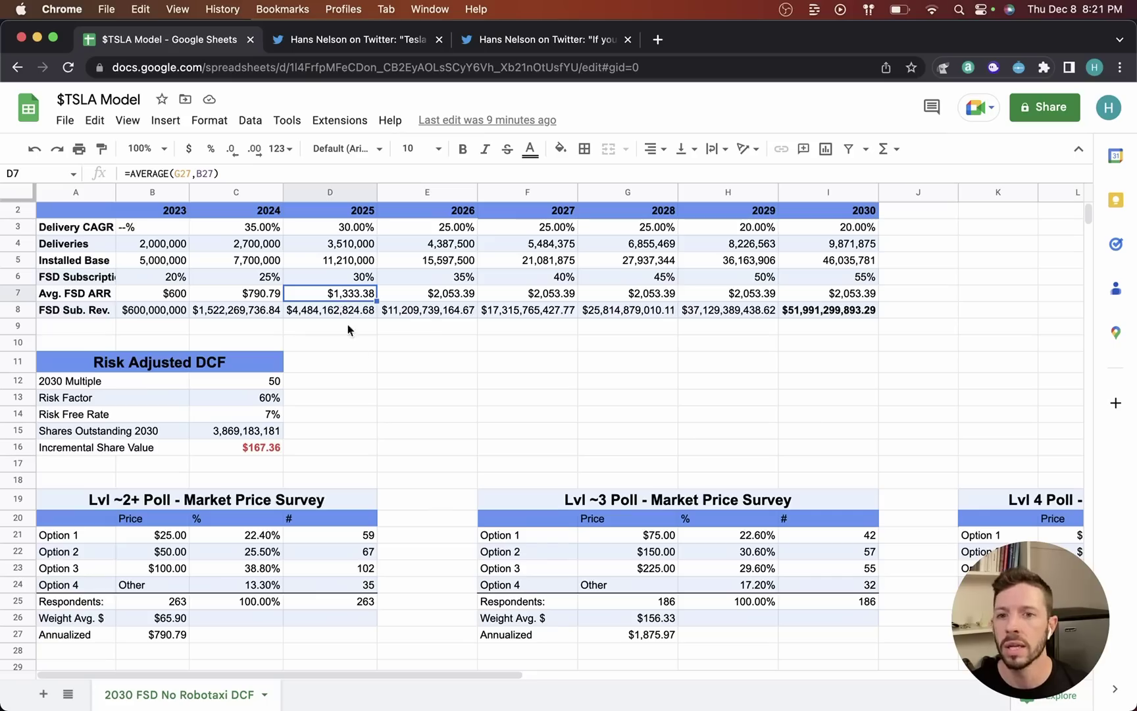
{"action": "left_click", "coordinate": [356, 349]}
{"action": "left_click", "coordinate": [343, 294]}
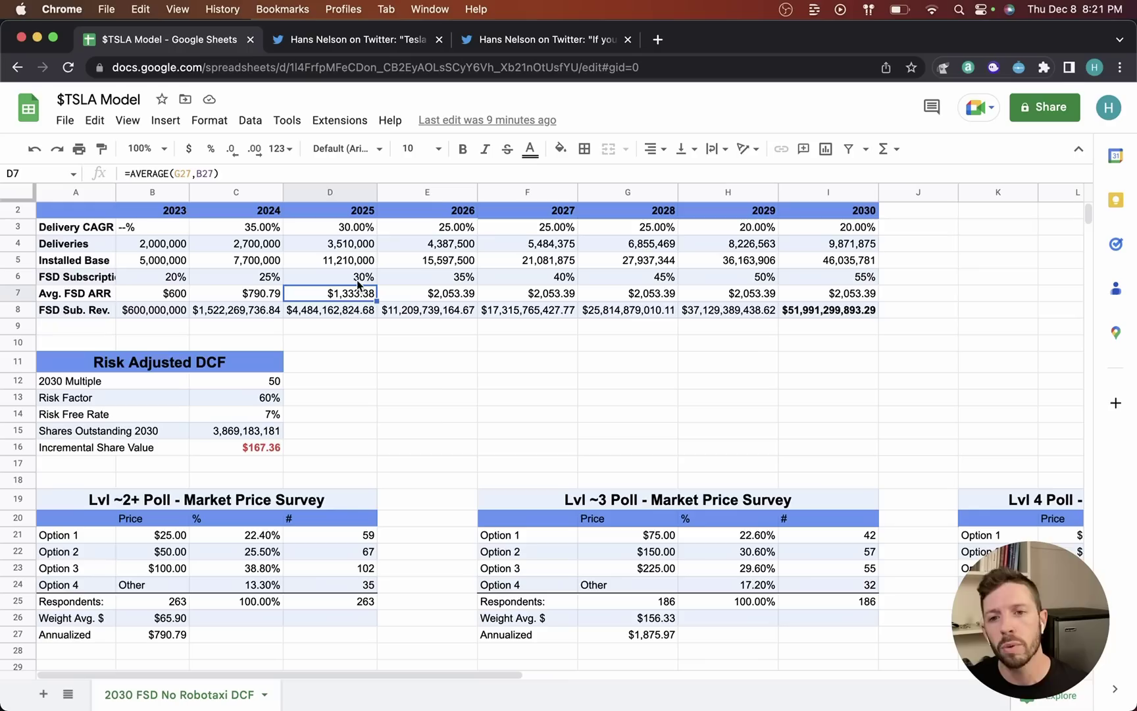
{"action": "left_click", "coordinate": [352, 260]}
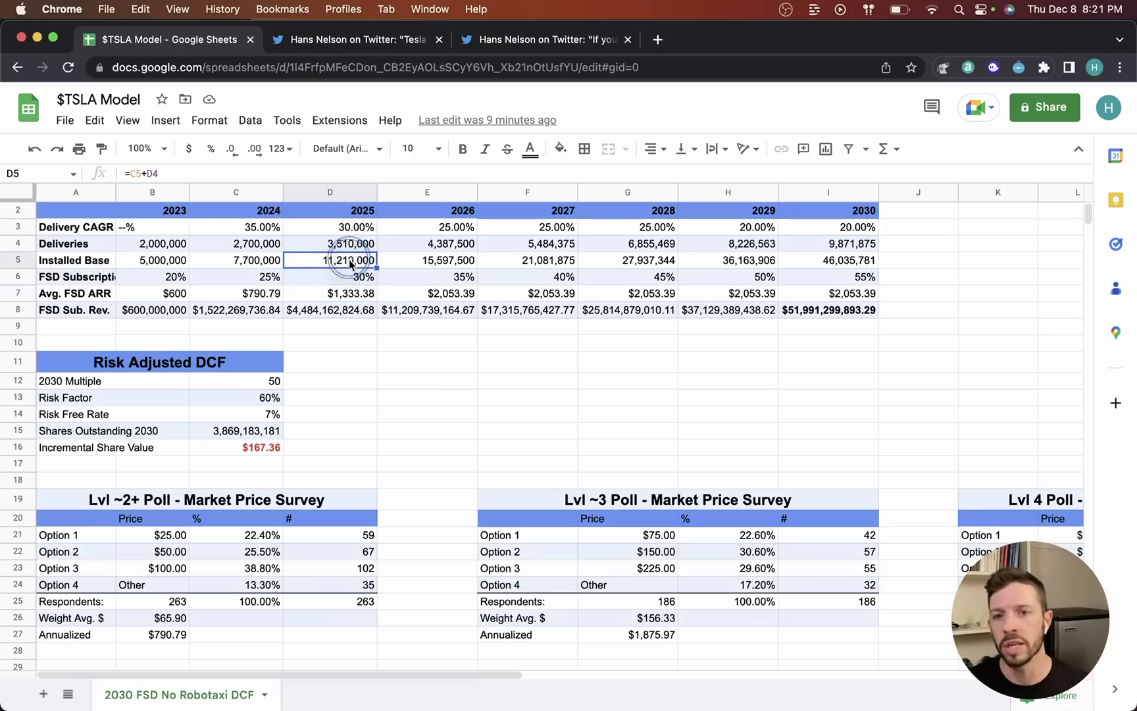
{"action": "left_click", "coordinate": [352, 311]}
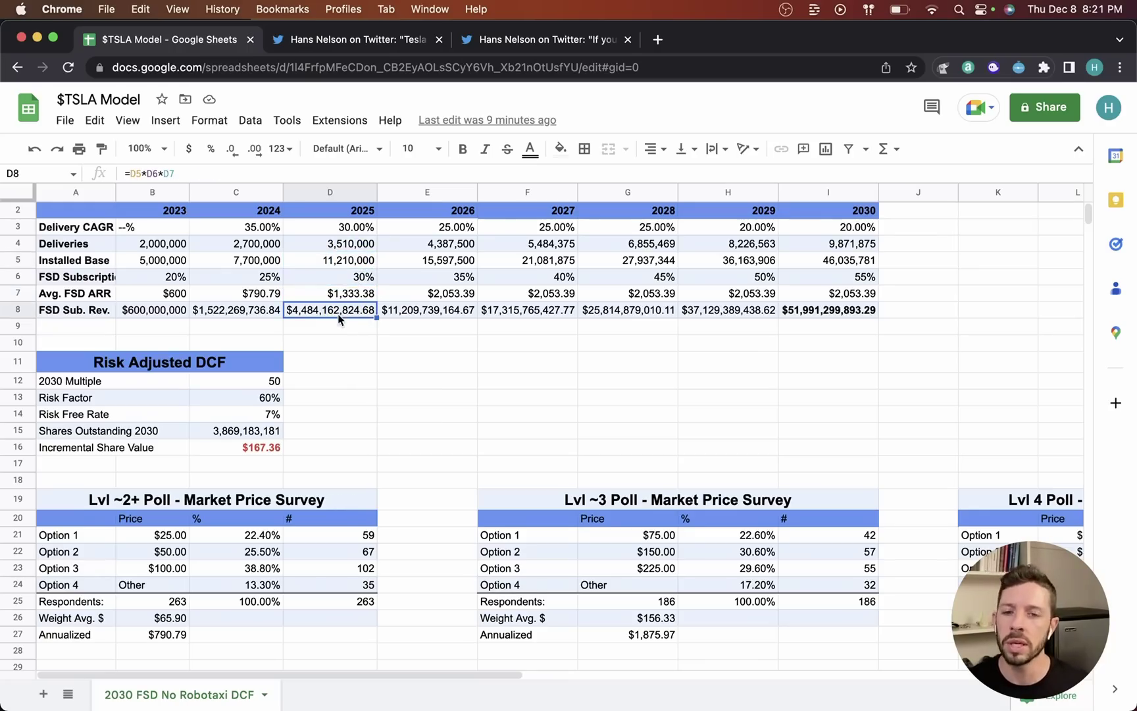
{"action": "left_click", "coordinate": [445, 299]}
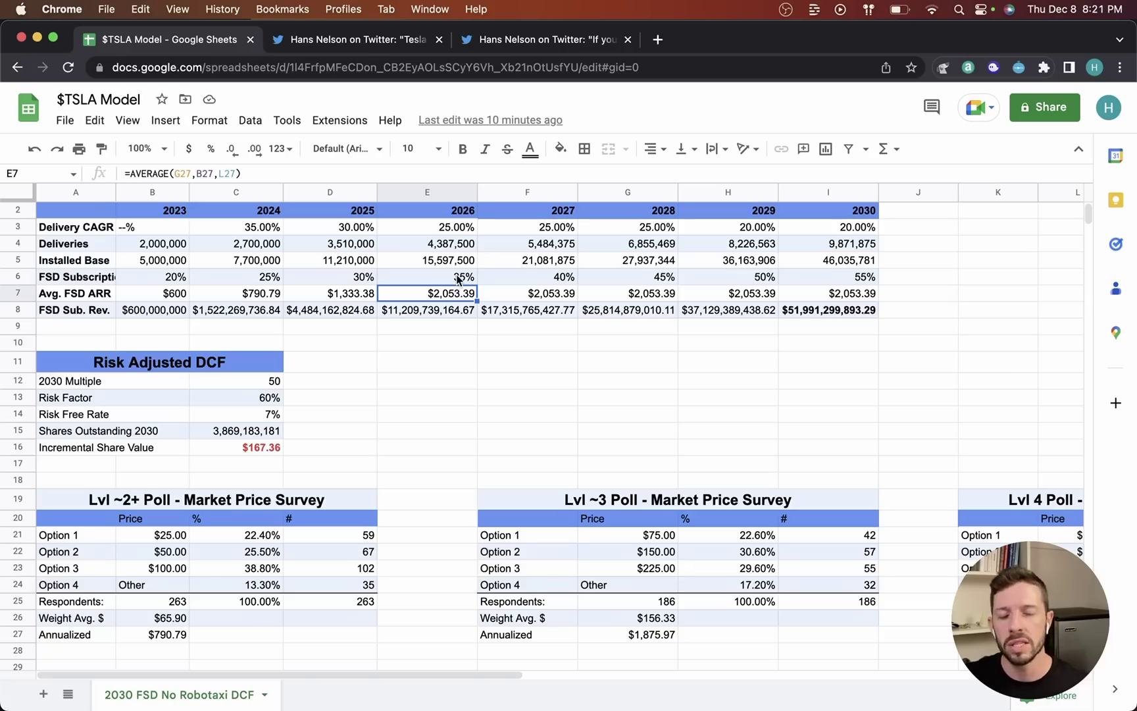
{"action": "left_click", "coordinate": [451, 264]}
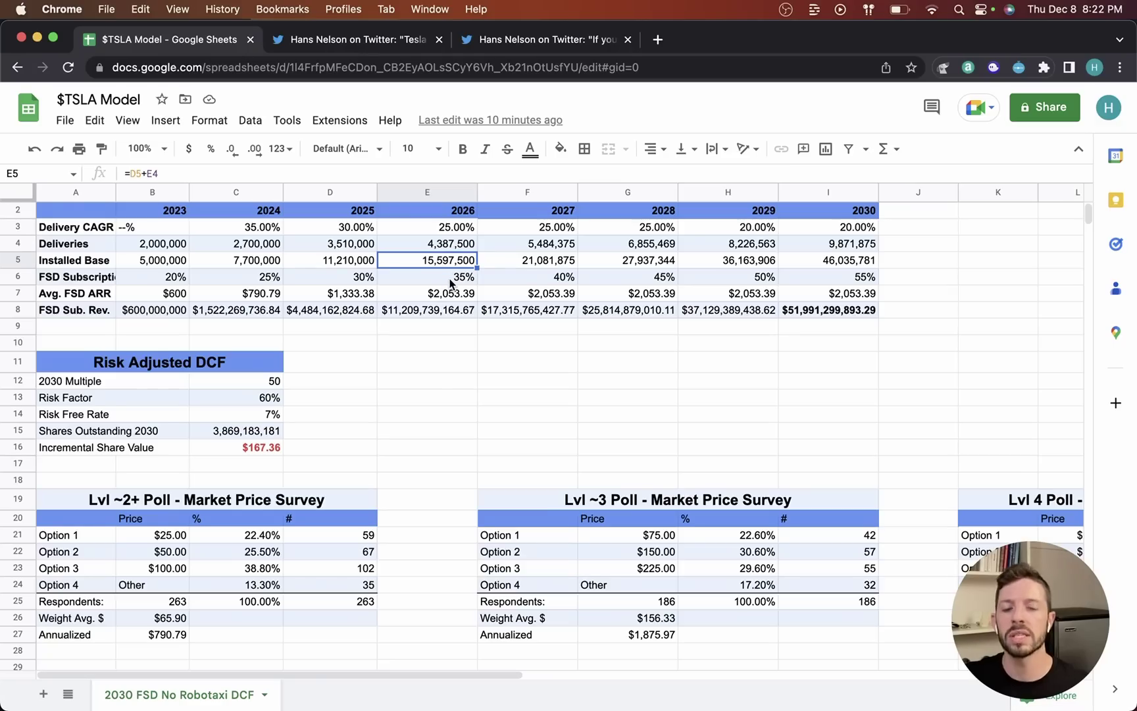
{"action": "left_click", "coordinate": [450, 278]}
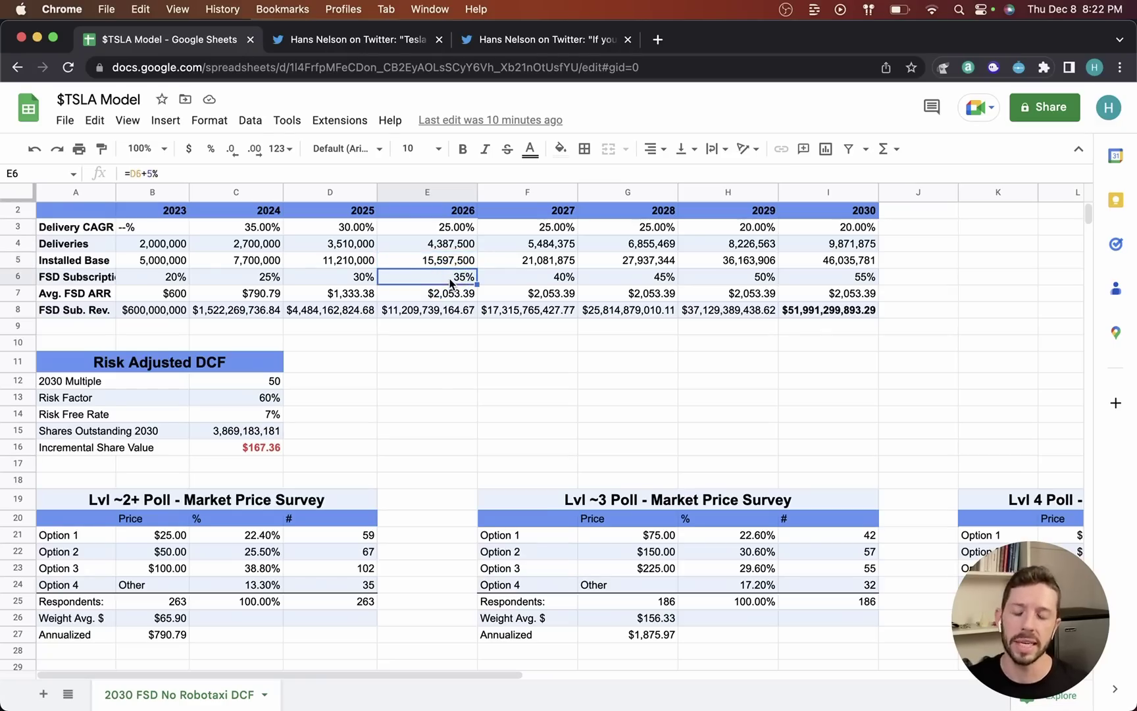
{"action": "left_click", "coordinate": [452, 293]}
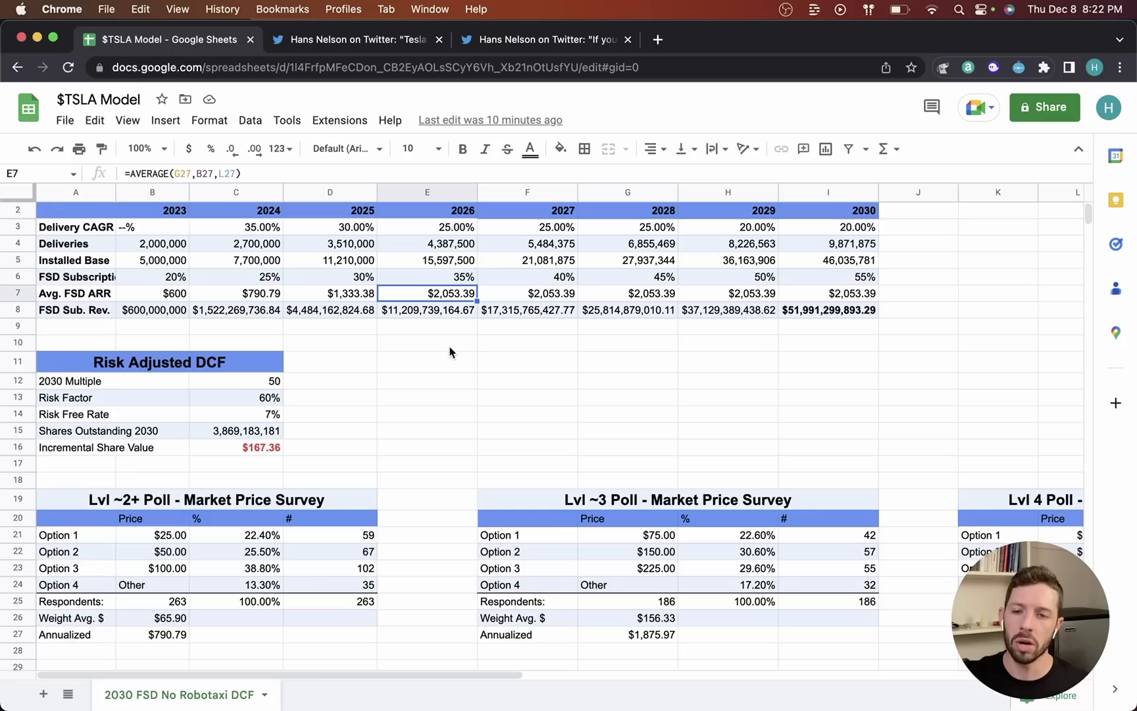
{"action": "left_click", "coordinate": [435, 310]}
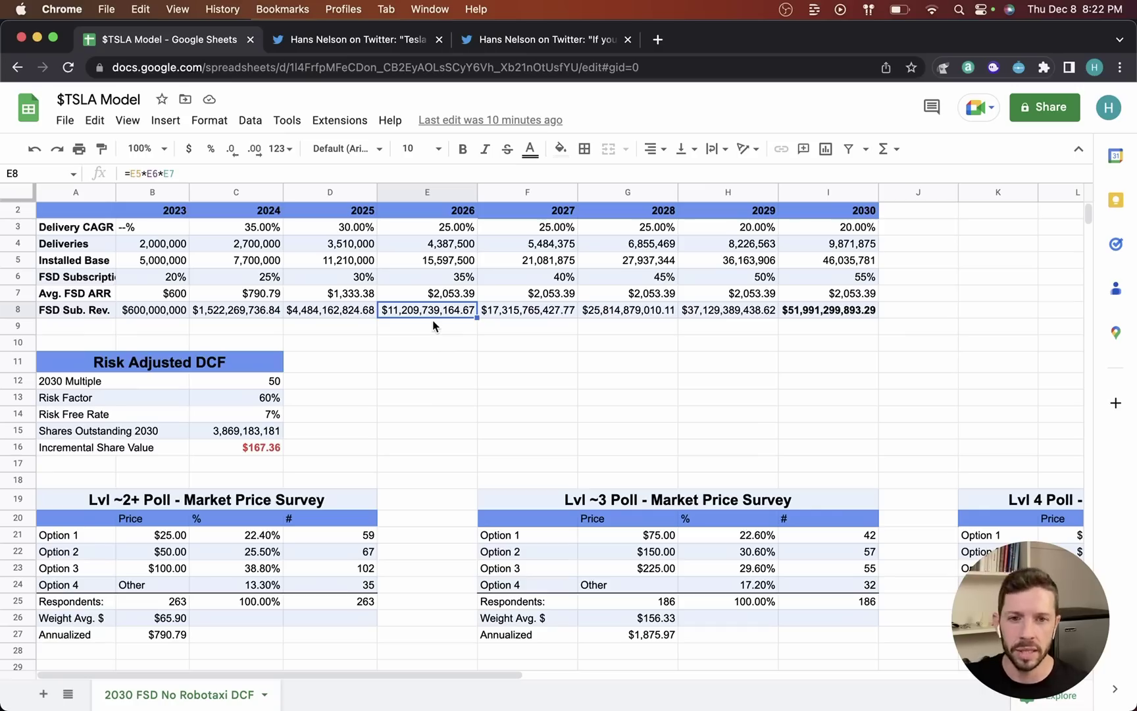
{"action": "left_click", "coordinate": [849, 312]}
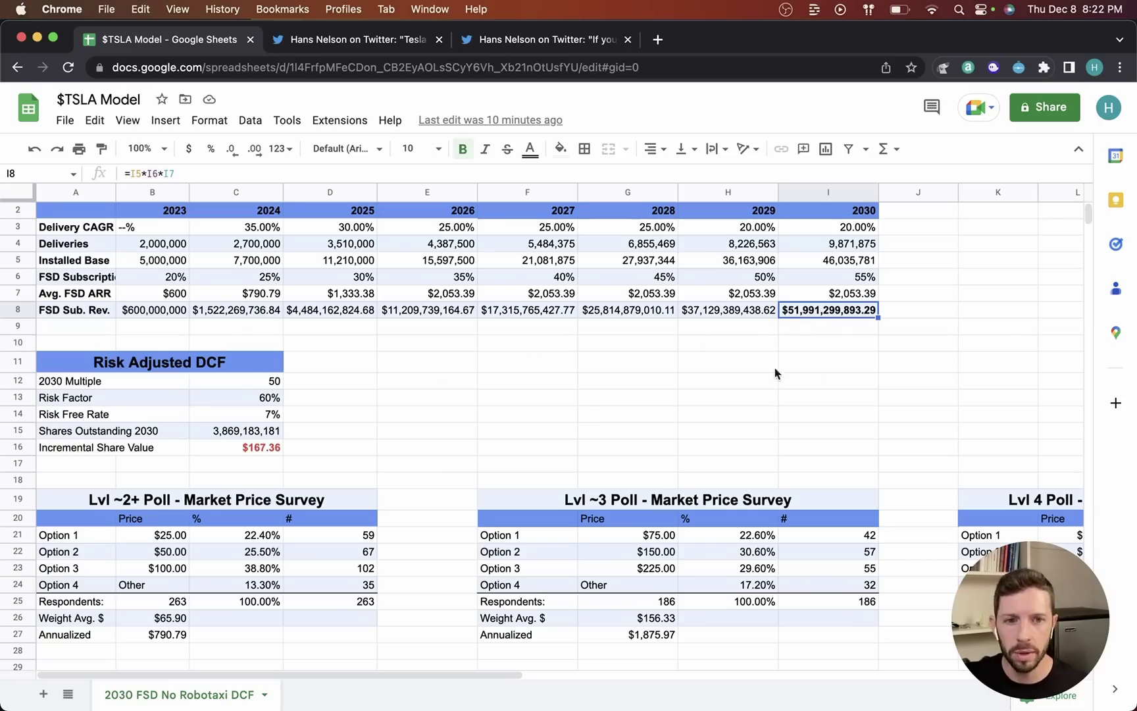
{"action": "left_click", "coordinate": [235, 380]}
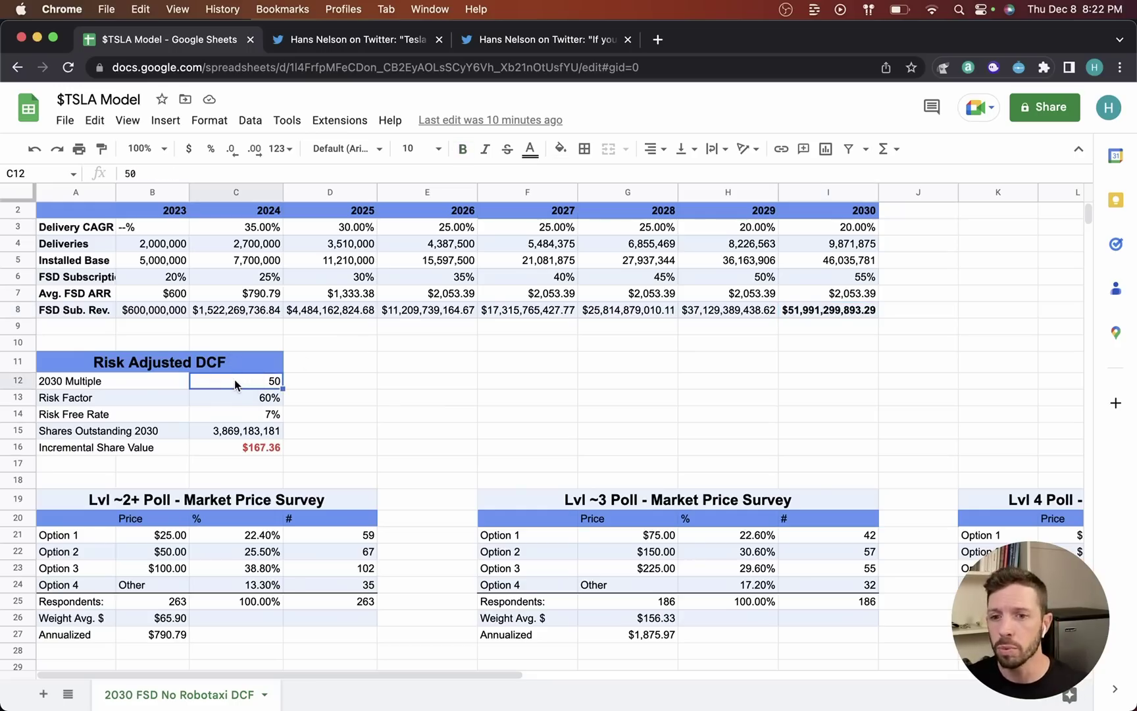
{"action": "left_click", "coordinate": [244, 396]}
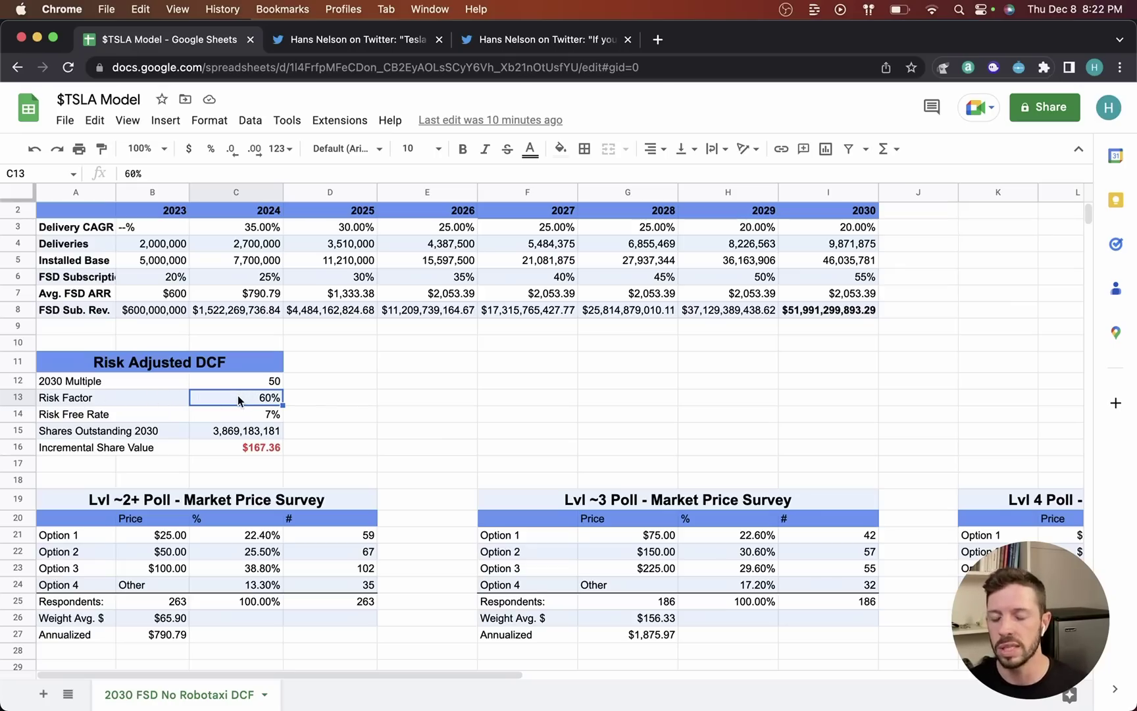
{"action": "left_click", "coordinate": [258, 416]}
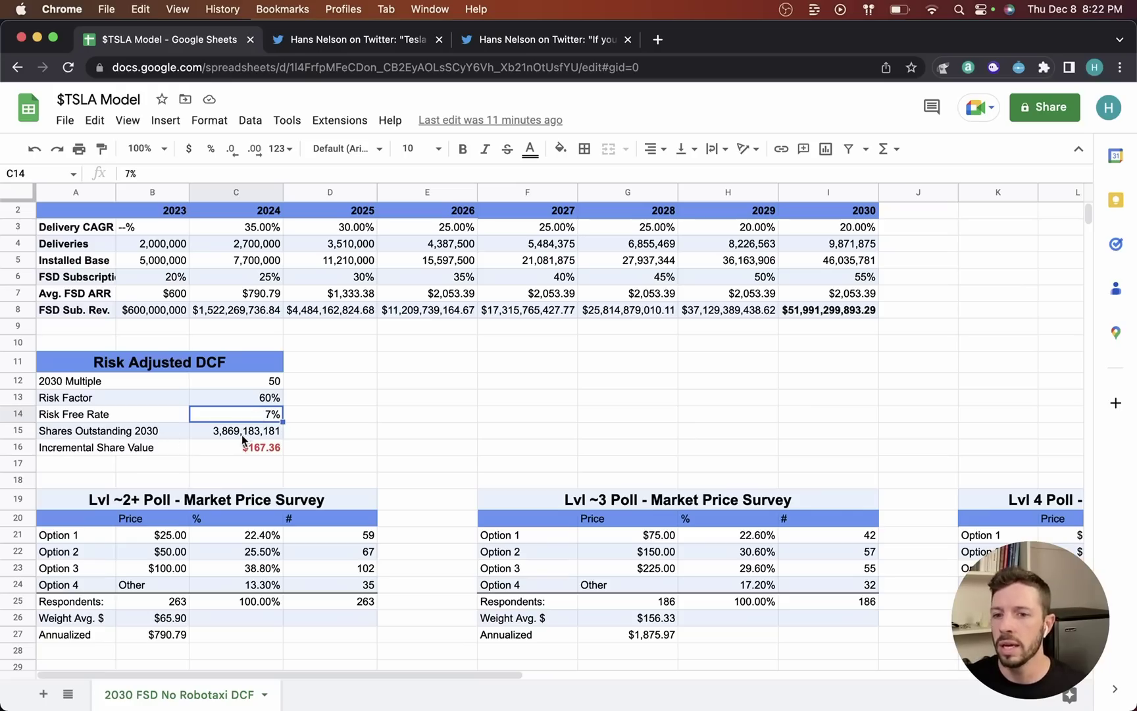
{"action": "left_click", "coordinate": [241, 435]}
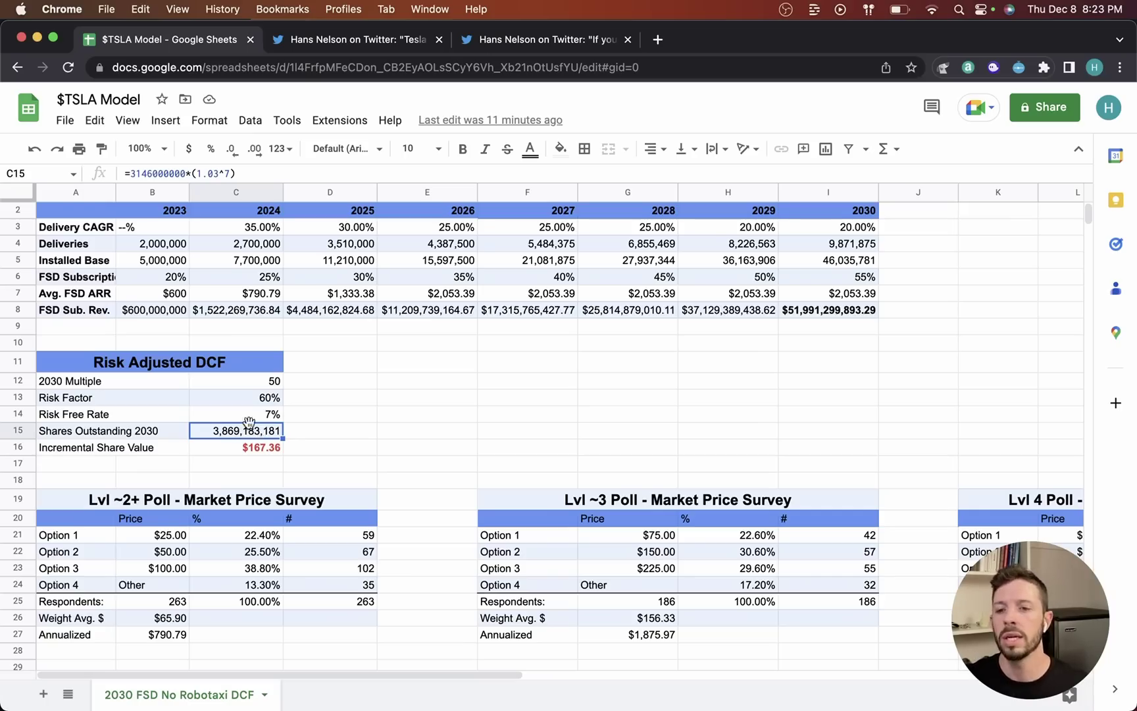
{"action": "left_click", "coordinate": [249, 441]}
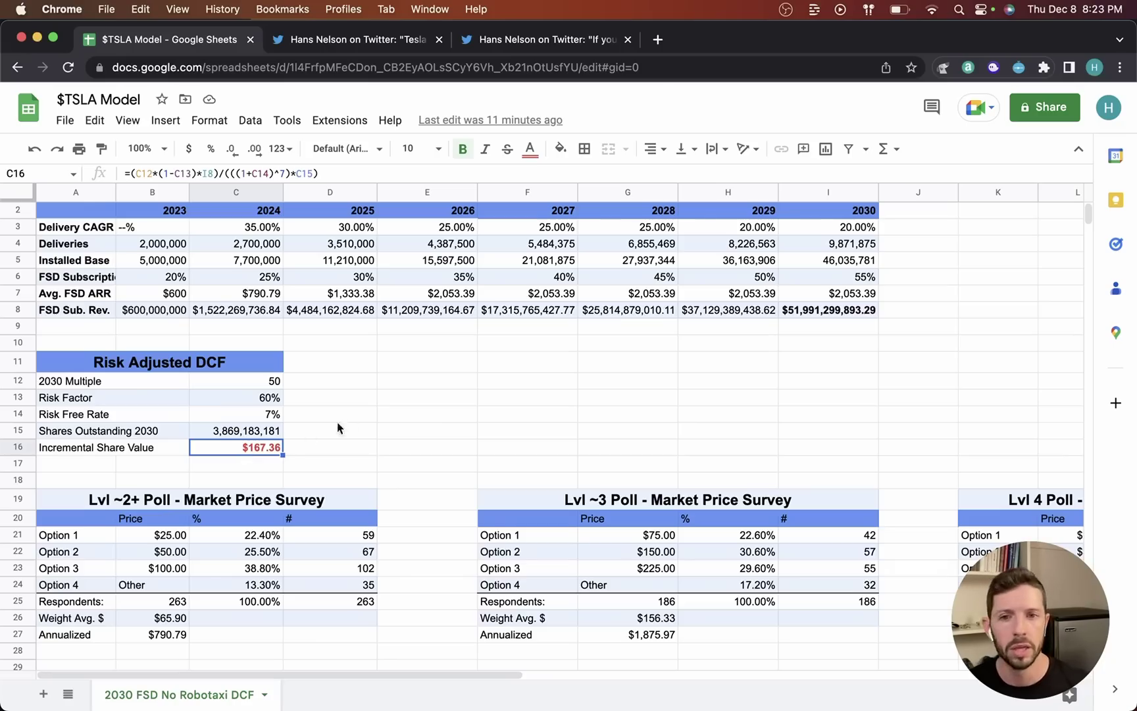
{"action": "scroll", "coordinate": [441, 398], "scroll_direction": "up", "scroll_amount": 1}
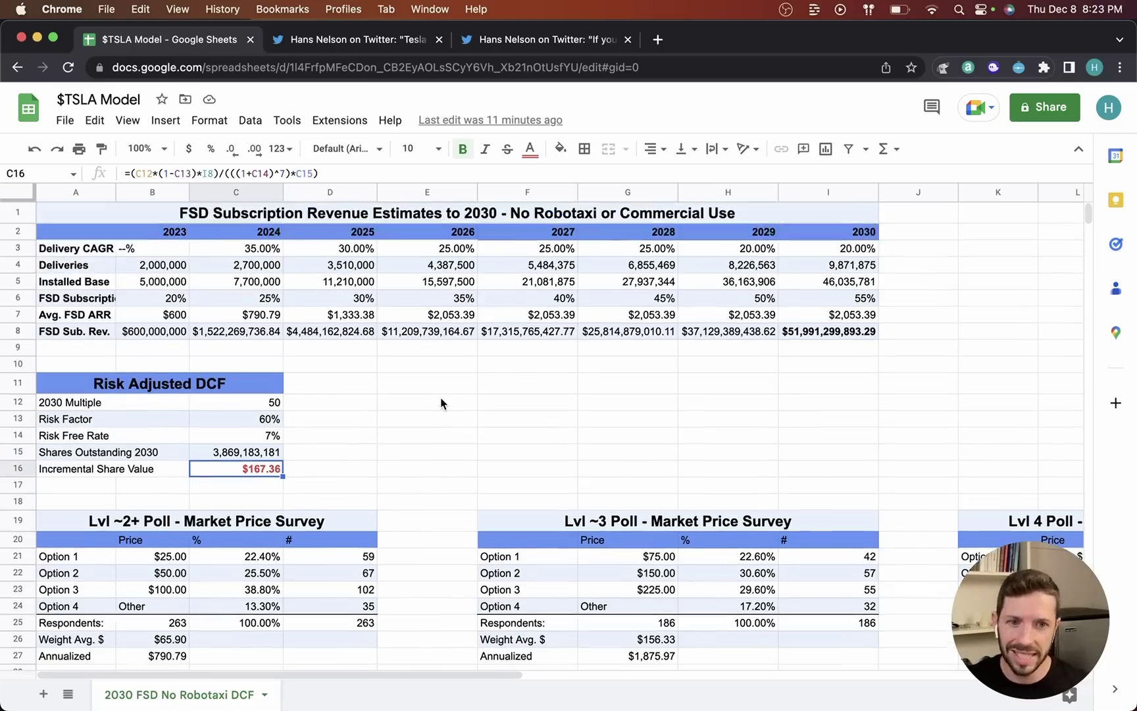
{"action": "scroll", "coordinate": [441, 398], "scroll_direction": "down", "scroll_amount": 6}
{"action": "scroll", "coordinate": [442, 402], "scroll_direction": "up", "scroll_amount": 6}
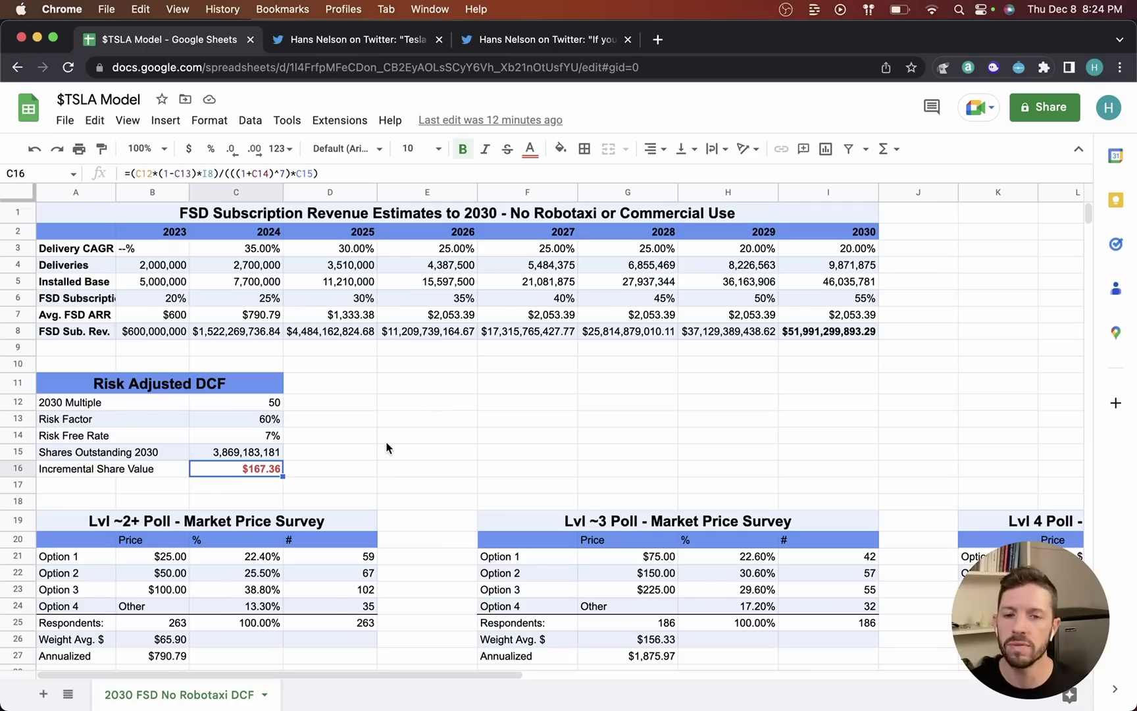
{"action": "left_click", "coordinate": [373, 320]}
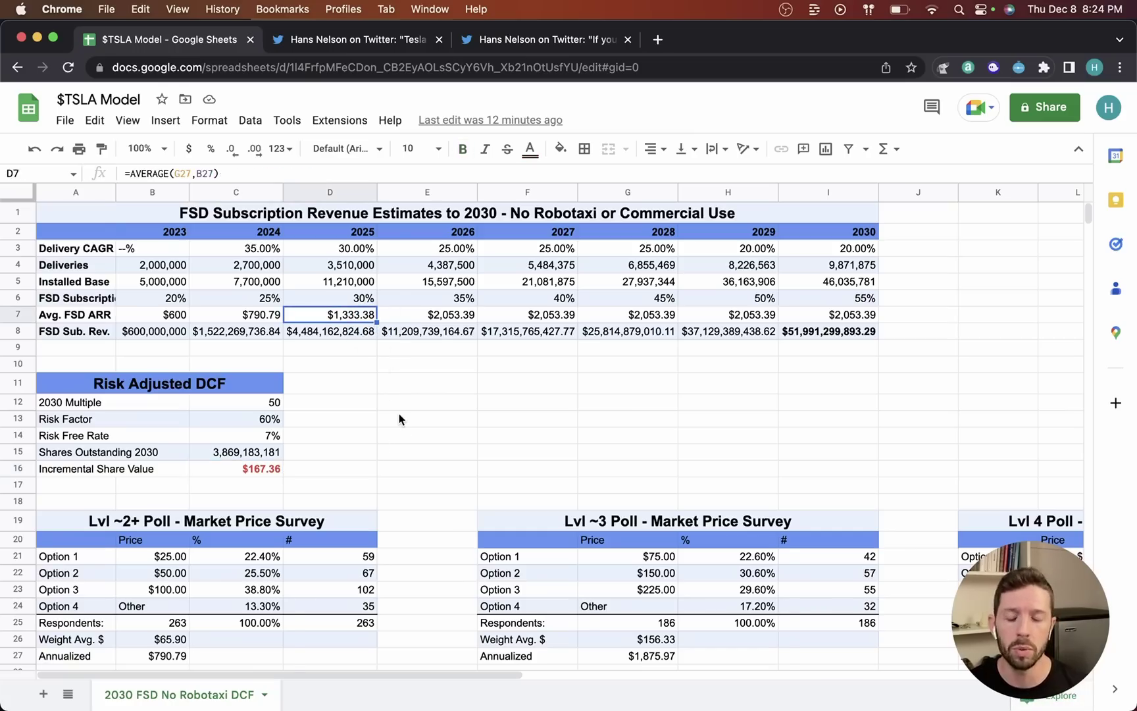